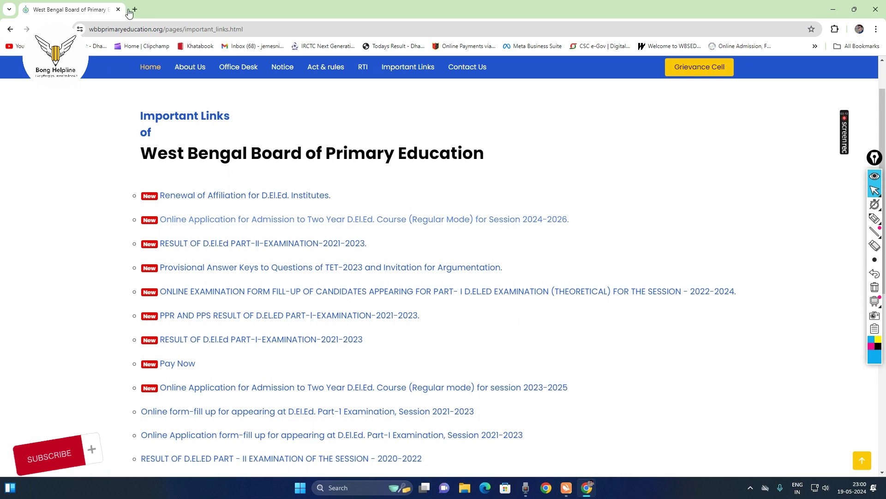
# - Underline the "Online Application for Admission to Two Year D.El.Ed. Course (Regular Mode) for Session 2024-2026" link with the annotation pen
pyautogui.click(875, 218)
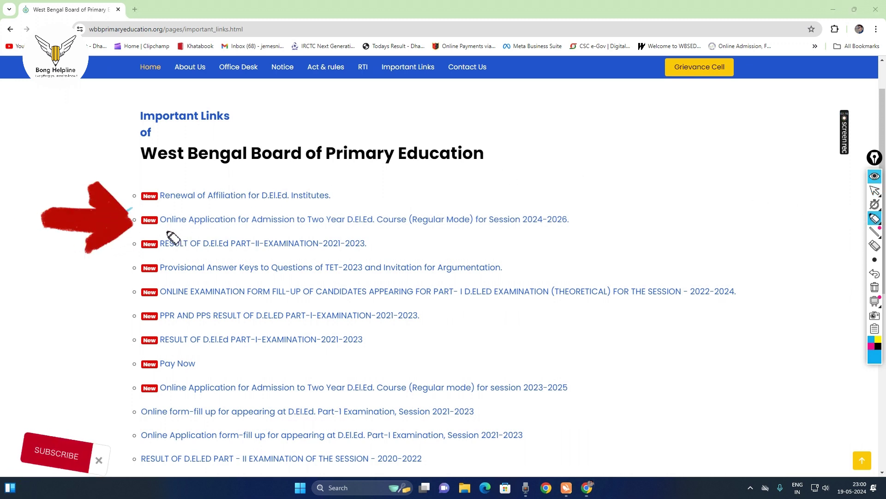
pyautogui.moveTo(165, 230); pyautogui.dragTo(195, 230)
pyautogui.moveTo(256, 230); pyautogui.dragTo(462, 227)
pyautogui.moveTo(487, 228)
pyautogui.mouseDown()
pyautogui.moveTo(584, 220)
pyautogui.moveTo(553, 211)
pyautogui.mouseUp()
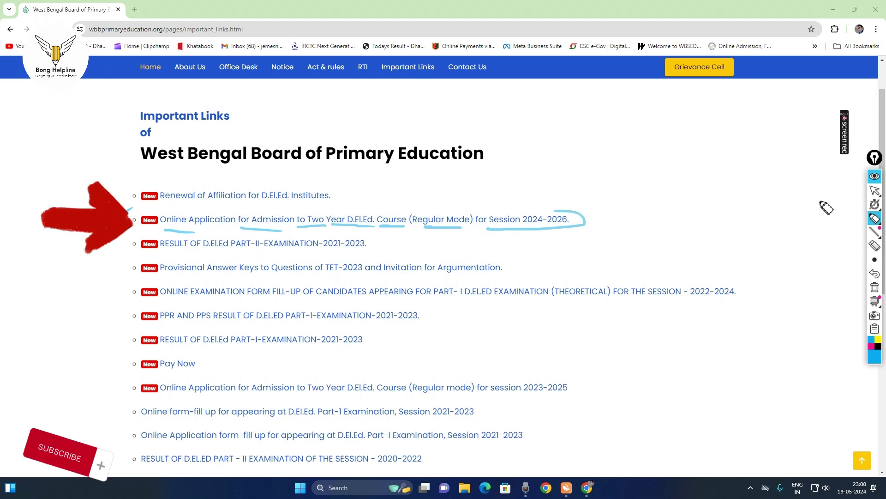
# - Clear the drawn annotations and open the online application link for the Two Year D.El.Ed. Course (Regular Mode), Session 2024-2026
pyautogui.click(872, 261)
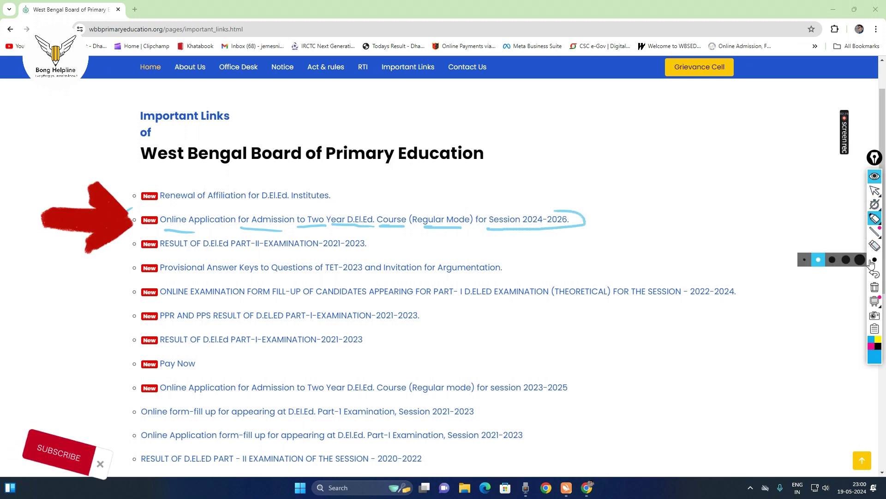
pyautogui.click(875, 287)
pyautogui.click(874, 190)
pyautogui.click(364, 220)
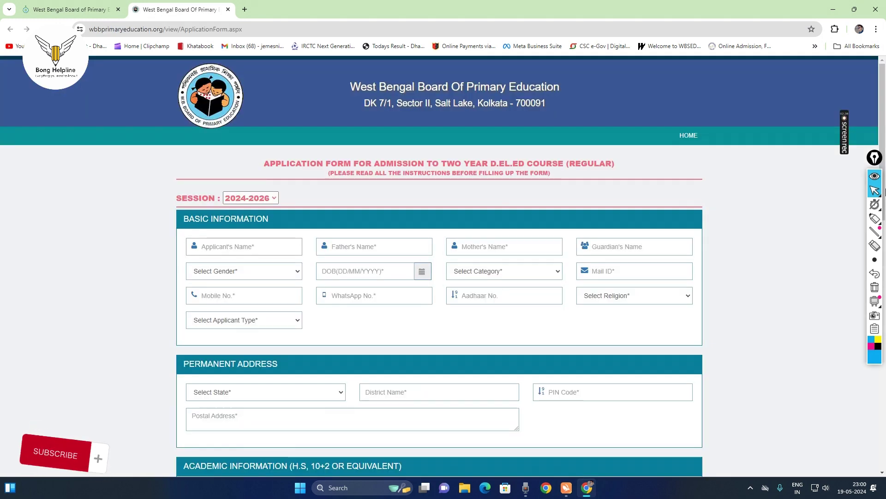
# - Bracket and underline the application form title with the pen, and tick the Session field and Basic Information heading
pyautogui.click(875, 218)
pyautogui.moveTo(265, 154)
pyautogui.mouseDown()
pyautogui.moveTo(267, 171)
pyautogui.moveTo(646, 170)
pyautogui.moveTo(621, 176)
pyautogui.mouseUp()
pyautogui.moveTo(157, 193); pyautogui.dragTo(203, 184)
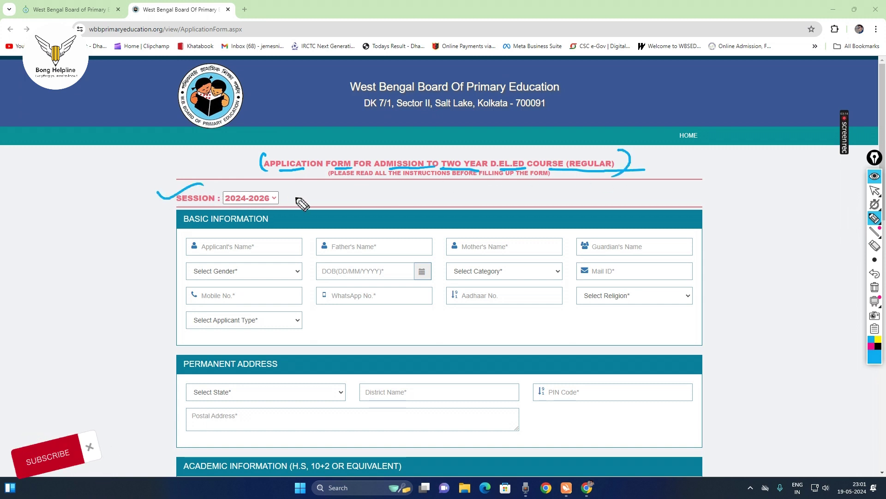
pyautogui.moveTo(286, 196); pyautogui.dragTo(324, 188)
pyautogui.moveTo(155, 224); pyautogui.dragTo(189, 213)
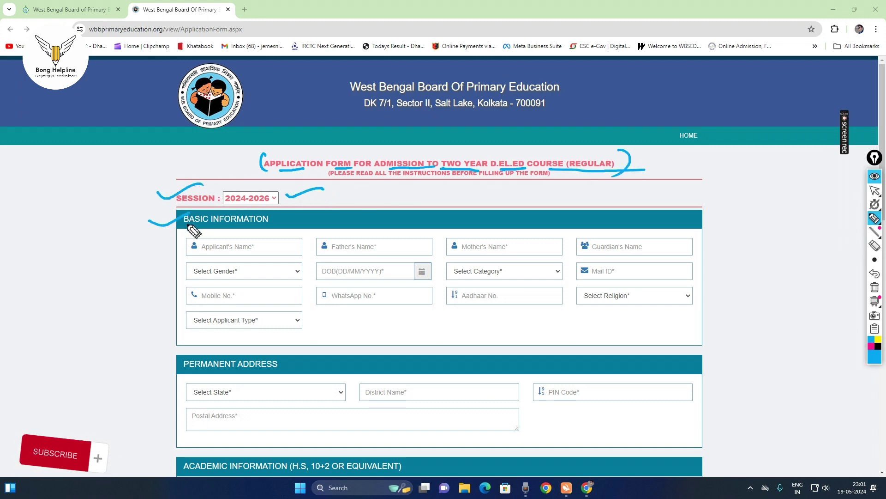
# - Draw check marks on the Applicant's Name, Father's Name, Mother's Name and Guardian's Name fields
pyautogui.moveTo(171, 249); pyautogui.dragTo(204, 239)
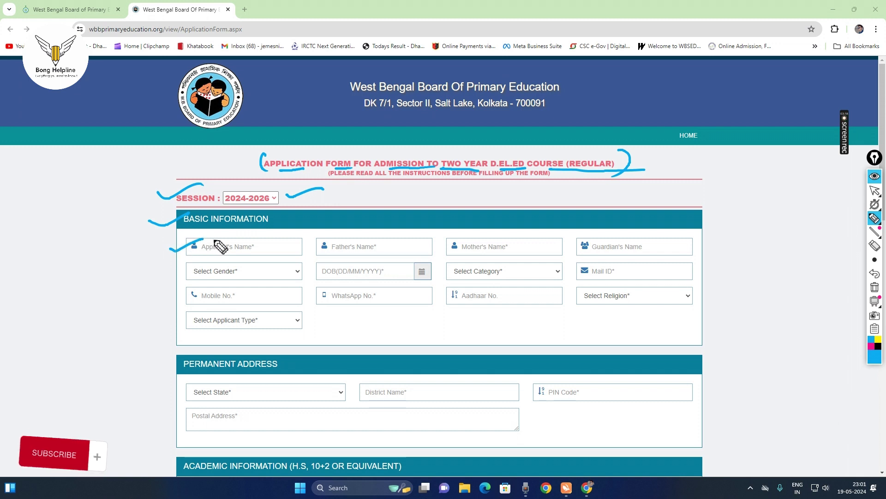
pyautogui.moveTo(330, 238); pyautogui.dragTo(371, 233)
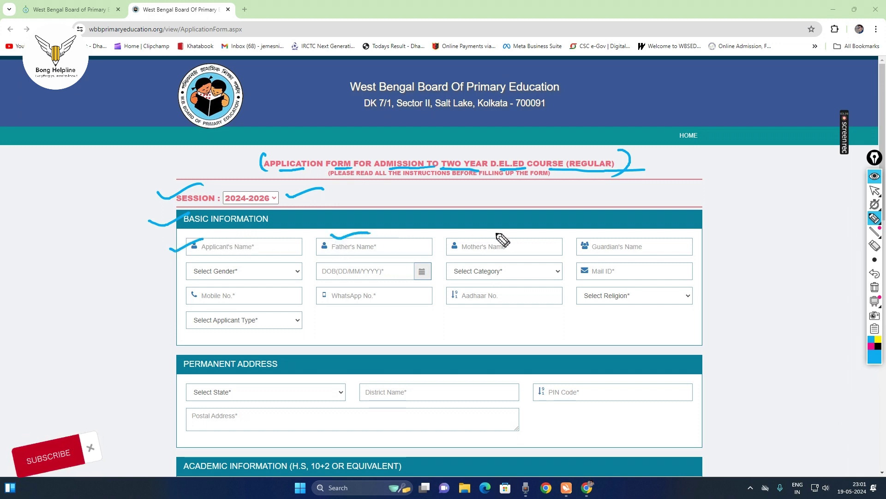
pyautogui.moveTo(481, 234); pyautogui.dragTo(530, 230)
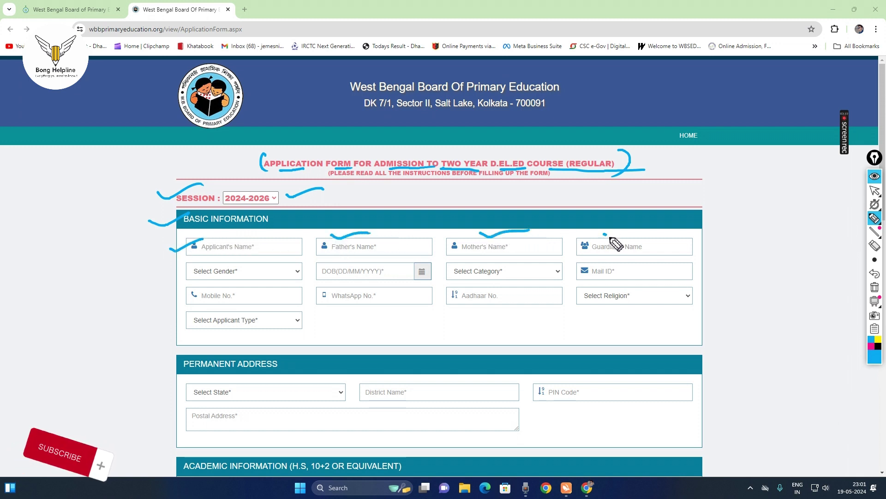
pyautogui.moveTo(605, 234); pyautogui.dragTo(662, 230)
# - Draw check marks on the Select Gender, DOB, Select Category and Mail ID fields
pyautogui.moveTo(161, 271)
pyautogui.mouseDown()
pyautogui.moveTo(178, 275)
pyautogui.moveTo(195, 262)
pyautogui.mouseUp()
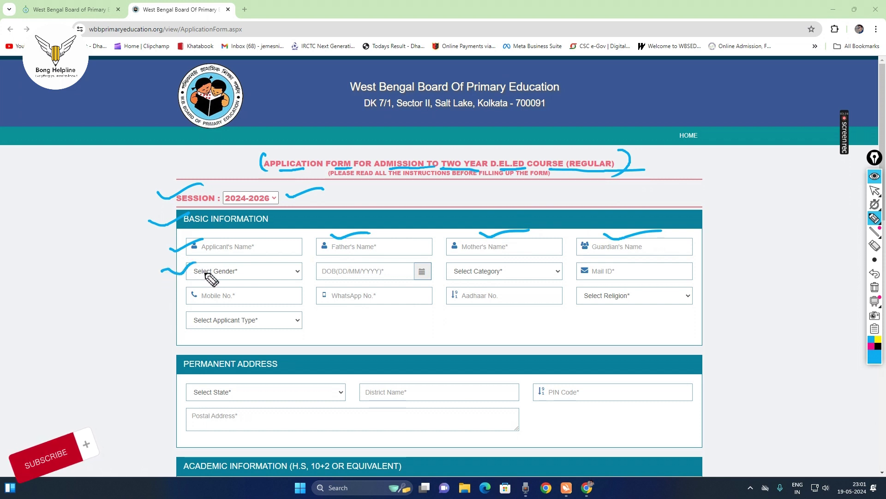
pyautogui.moveTo(315, 274); pyautogui.dragTo(330, 261)
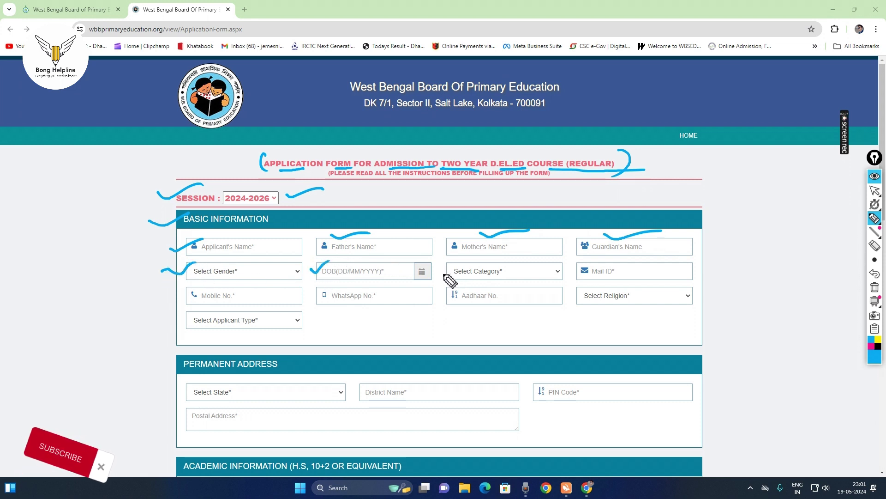
pyautogui.moveTo(448, 279); pyautogui.dragTo(484, 260)
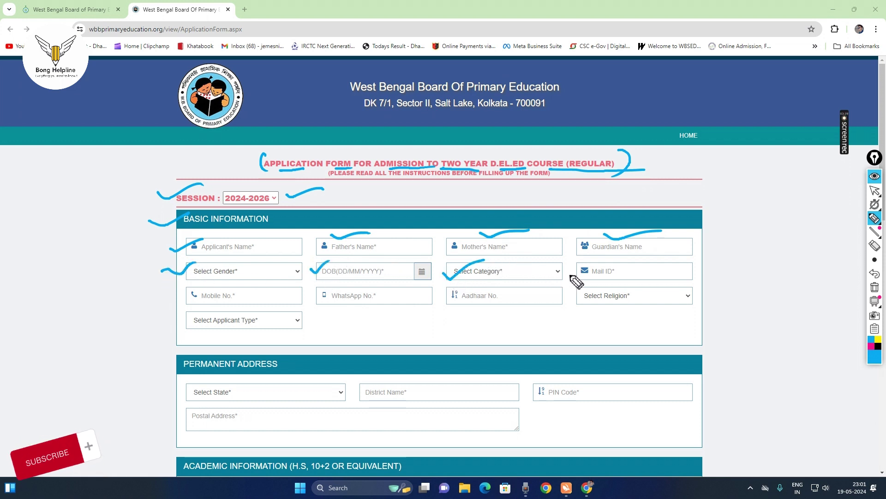
pyautogui.moveTo(569, 273); pyautogui.dragTo(610, 257)
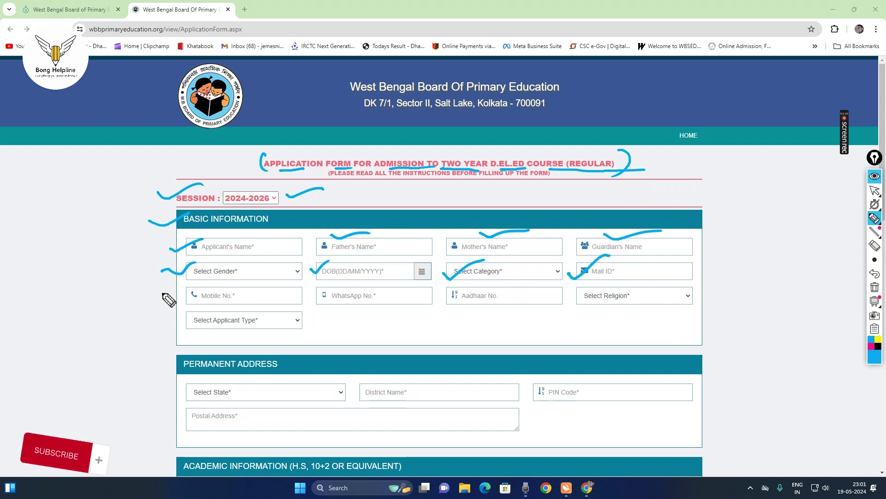
# - Draw check marks on the Mobile No., WhatsApp No., Aadhaar No., Select Religion and Select Applicant Type fields
pyautogui.moveTo(162, 297); pyautogui.dragTo(198, 286)
pyautogui.moveTo(313, 296); pyautogui.dragTo(355, 275)
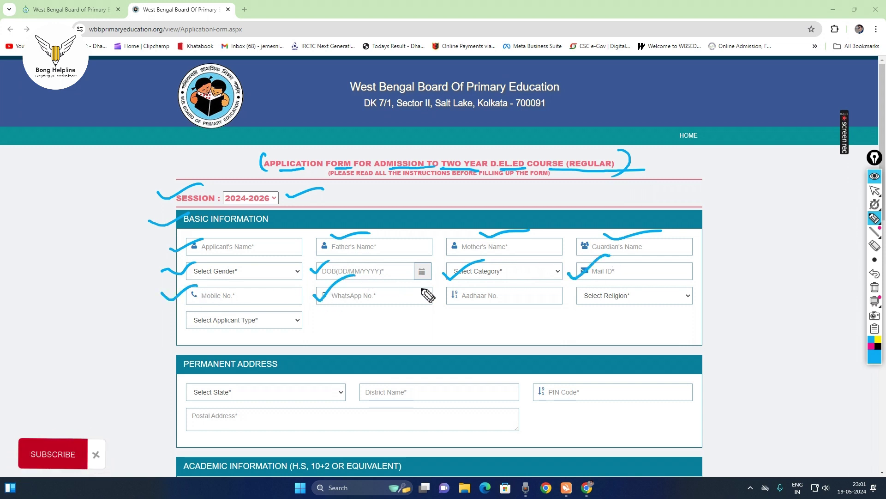
pyautogui.moveTo(443, 299); pyautogui.dragTo(482, 280)
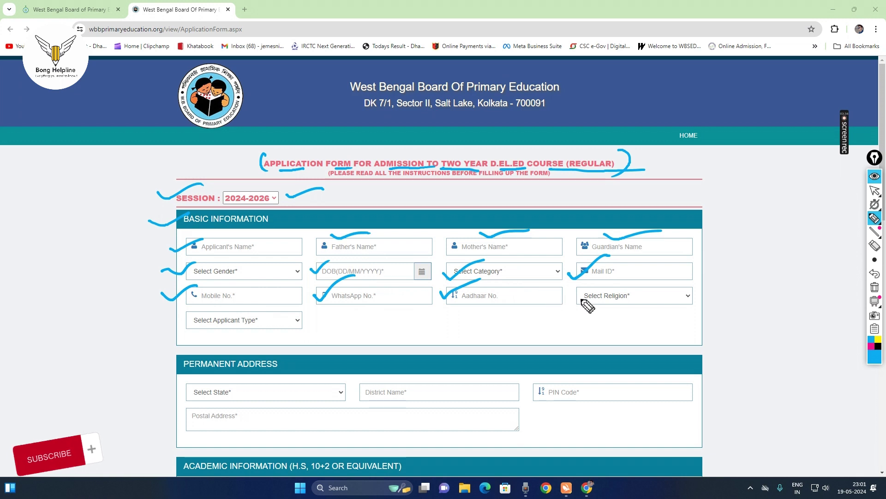
pyautogui.moveTo(573, 295); pyautogui.dragTo(627, 273)
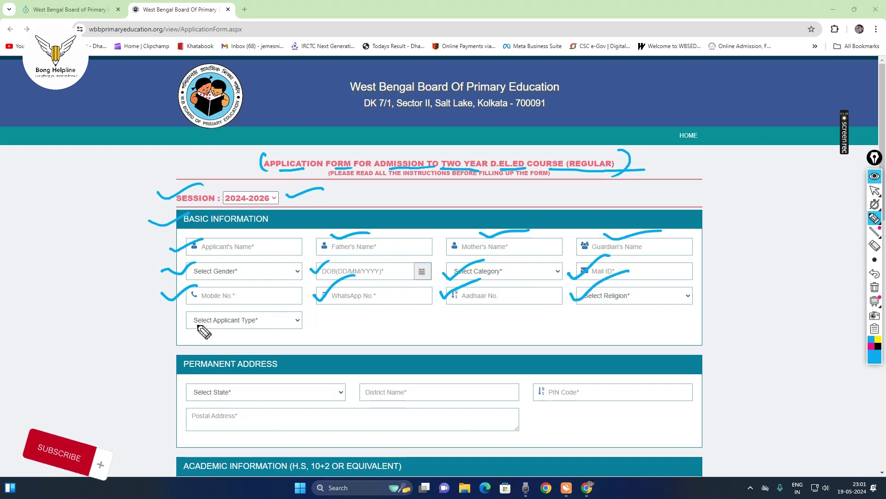
pyautogui.moveTo(165, 326); pyautogui.dragTo(200, 314)
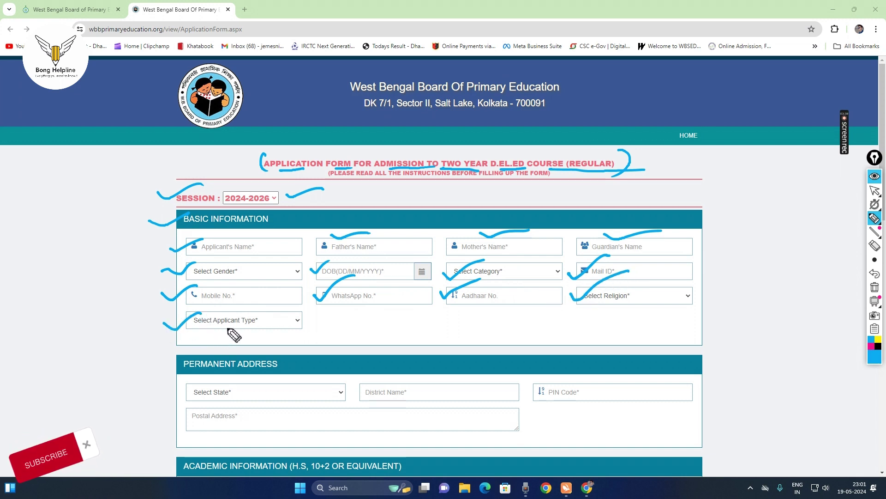
# - Leave drawing mode and set the applicant type to None after going through the Ex-Servicemen and In-Service options
pyautogui.click(875, 190)
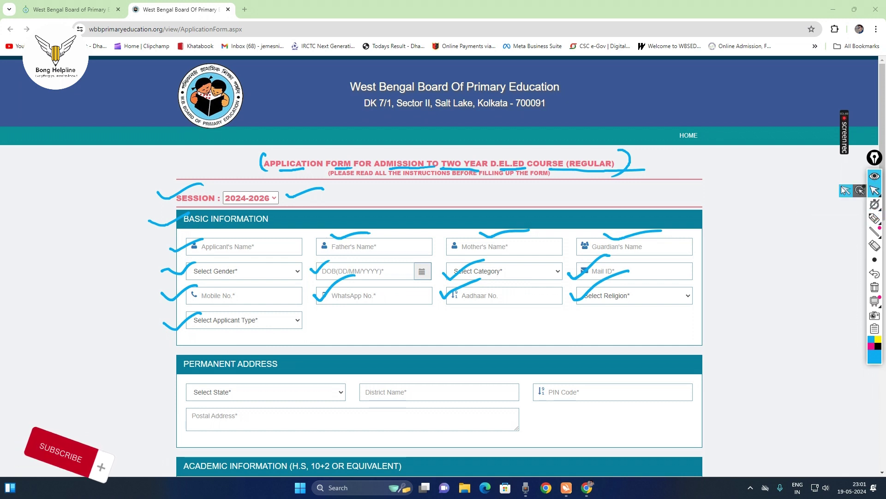
pyautogui.click(845, 191)
pyautogui.press('Down')
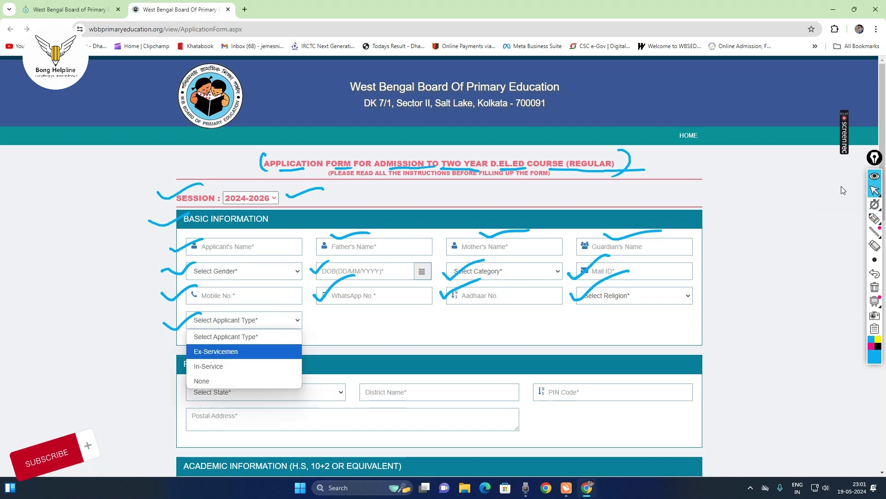
pyautogui.press('Down')
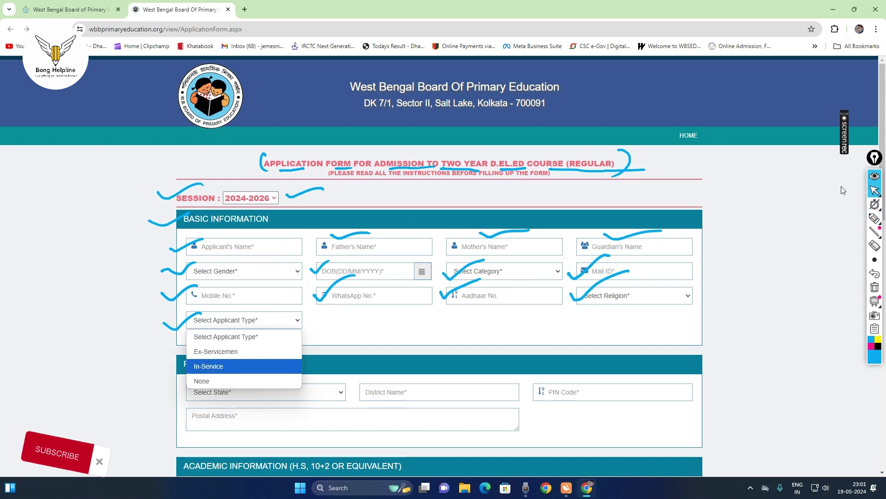
pyautogui.press('Up')
pyautogui.press('Down')
pyautogui.press('Up')
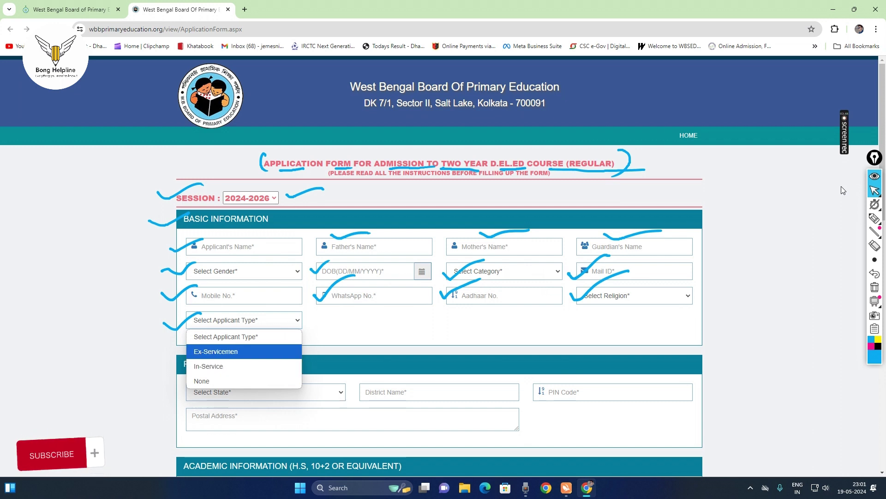
pyautogui.press('Down')
pyautogui.press('Down')
pyautogui.press('Return')
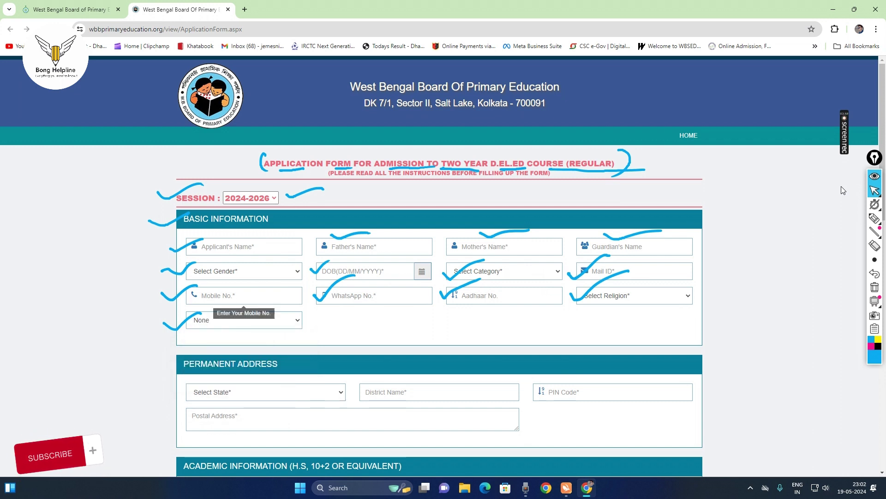
# - Mark the Permanent Address heading, its State, District Name, PIN Code and Postal Address fields, and the Academic Information heading with the pen
pyautogui.click(875, 218)
pyautogui.moveTo(130, 372); pyautogui.dragTo(194, 346)
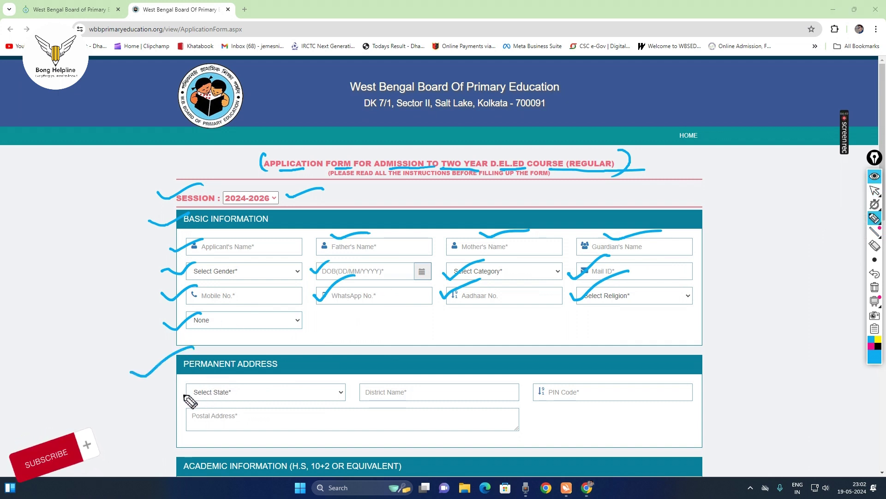
pyautogui.moveTo(174, 393); pyautogui.dragTo(191, 386)
pyautogui.moveTo(357, 386); pyautogui.dragTo(383, 376)
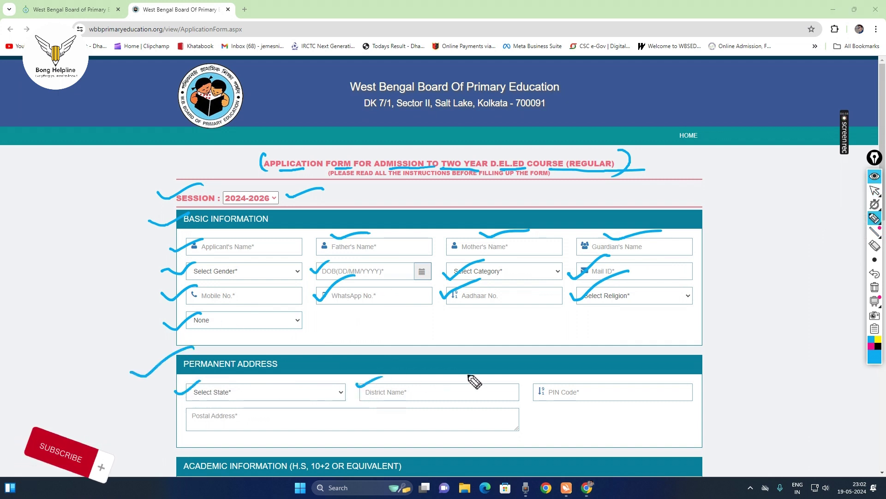
pyautogui.moveTo(529, 377); pyautogui.dragTo(561, 371)
pyautogui.moveTo(151, 419)
pyautogui.mouseDown()
pyautogui.moveTo(192, 401)
pyautogui.moveTo(226, 420)
pyautogui.moveTo(393, 412)
pyautogui.mouseUp()
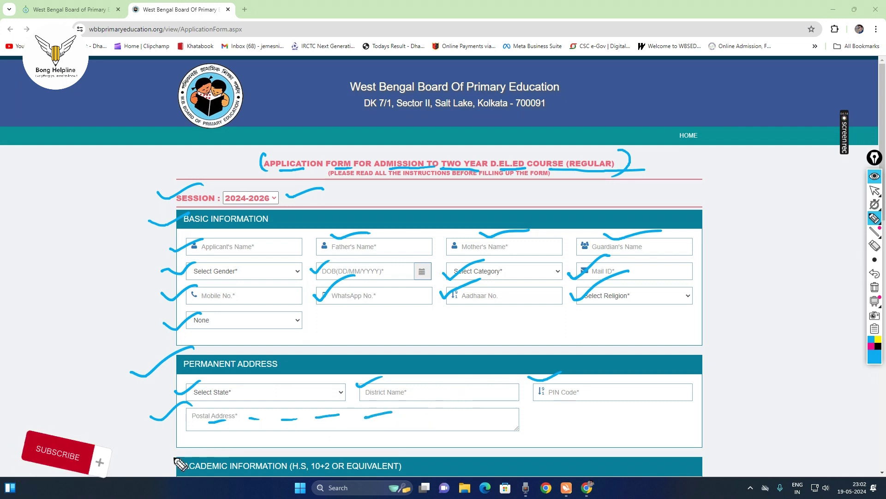
pyautogui.moveTo(157, 460); pyautogui.dragTo(183, 455)
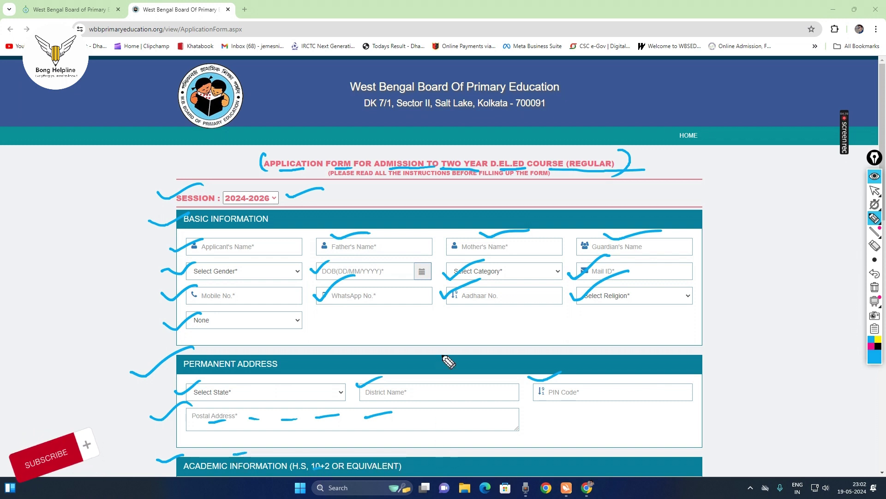
# - Clear the annotations and mark the Institute Name, first and second language, and both language full-marks fields under Academic Information
pyautogui.click(874, 287)
pyautogui.scroll(-8, 174, 94)
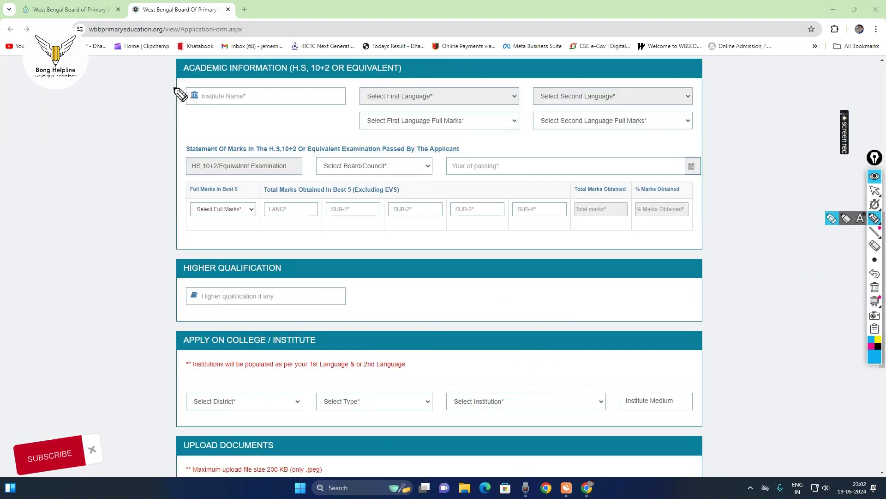
pyautogui.moveTo(159, 95)
pyautogui.mouseDown()
pyautogui.moveTo(203, 86)
pyautogui.moveTo(253, 109)
pyautogui.mouseUp()
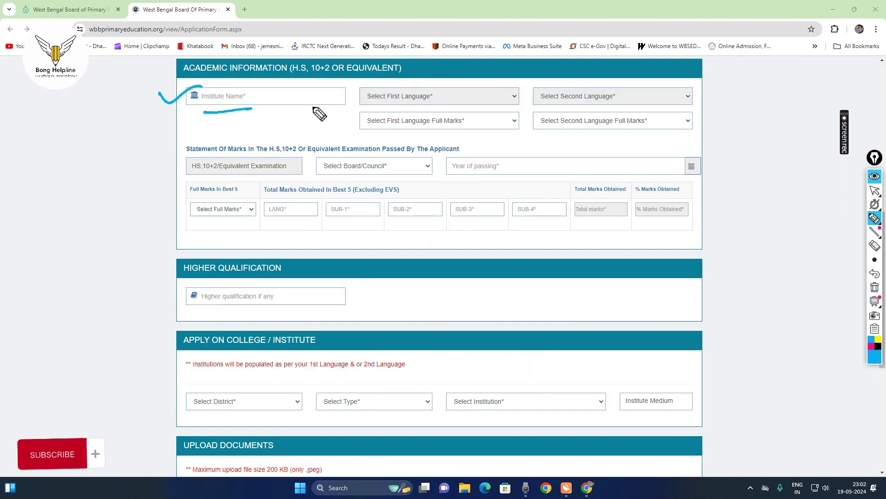
pyautogui.moveTo(364, 87); pyautogui.dragTo(419, 83)
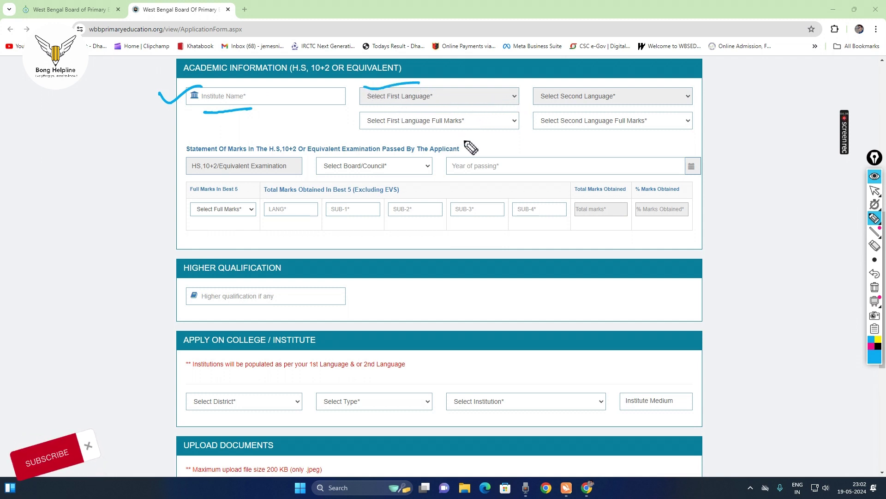
pyautogui.moveTo(367, 134); pyautogui.dragTo(455, 132)
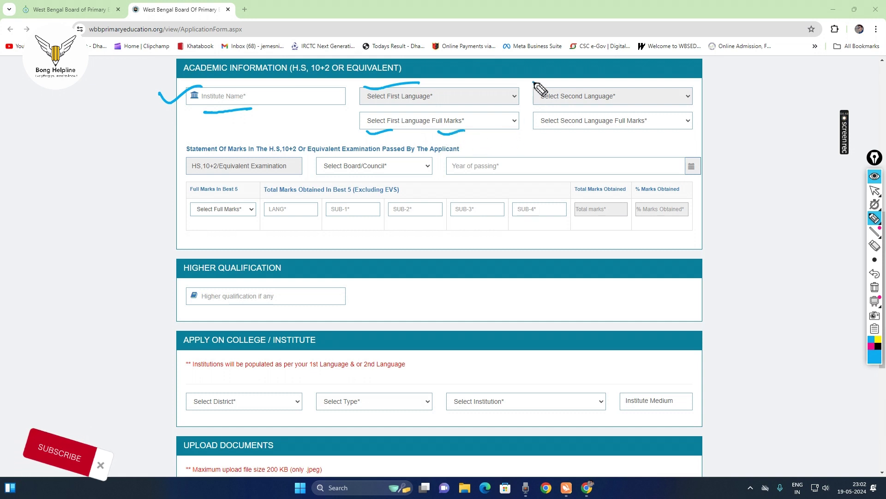
pyautogui.moveTo(533, 84)
pyautogui.mouseDown()
pyautogui.moveTo(584, 84)
pyautogui.moveTo(595, 104)
pyautogui.mouseUp()
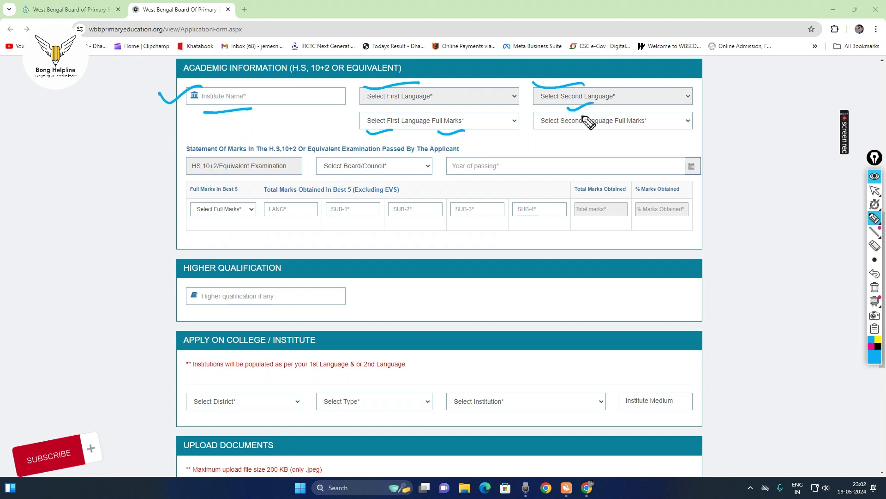
pyautogui.moveTo(552, 133); pyautogui.dragTo(573, 129)
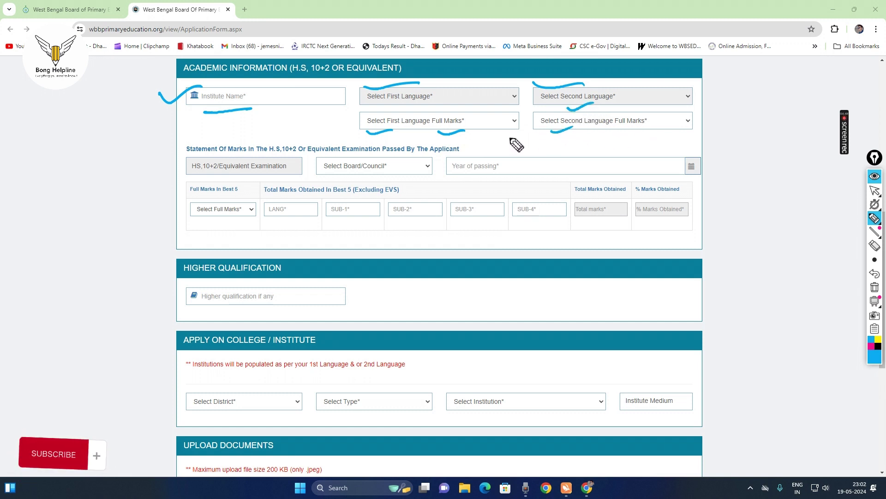
# - Draw check marks on the HS,10+2/Equivalent Examination, Select Board/Council and Year of passing fields
pyautogui.moveTo(172, 174); pyautogui.dragTo(224, 158)
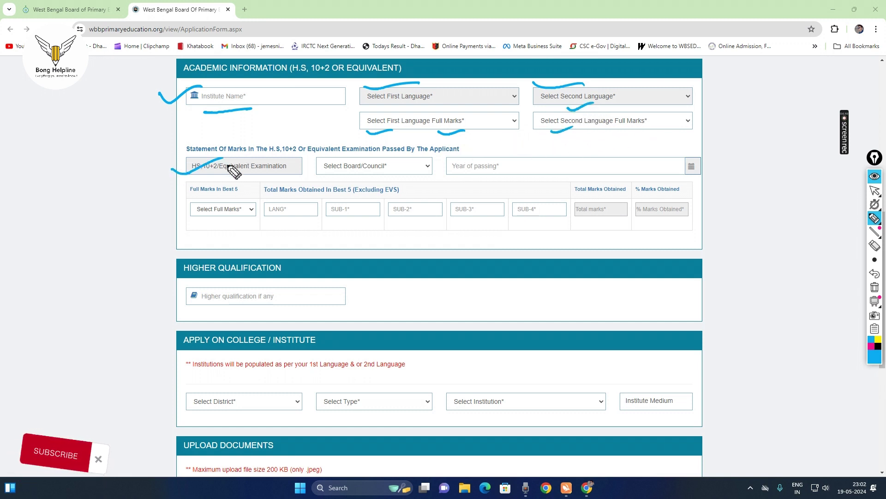
pyautogui.moveTo(321, 159); pyautogui.dragTo(379, 150)
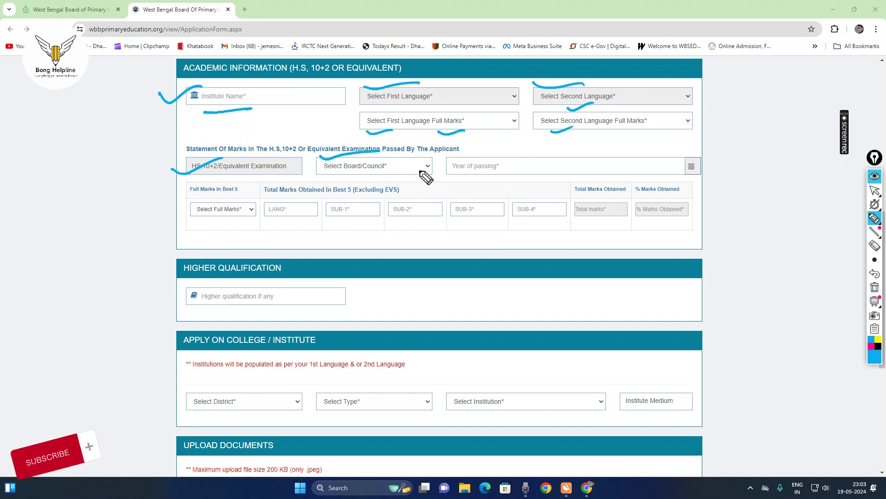
pyautogui.moveTo(459, 159); pyautogui.dragTo(514, 146)
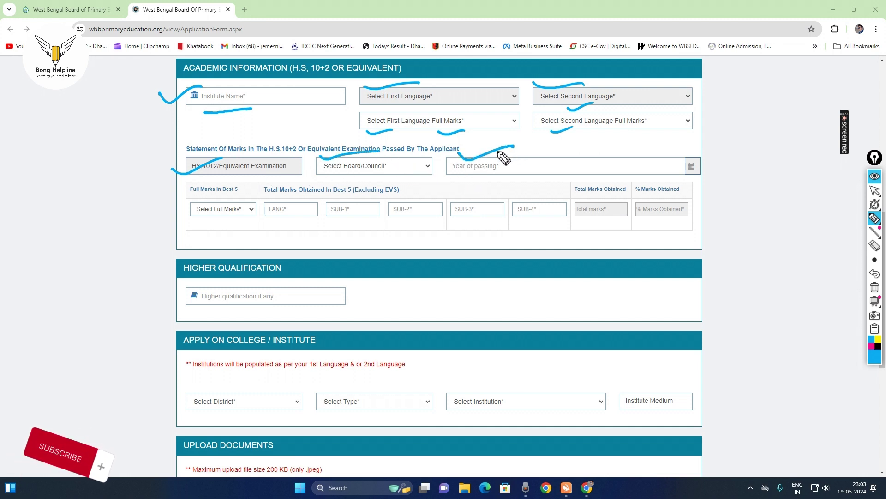
# - Mark the Full Marks In Best 5 column with the pen and set its full marks to 500
pyautogui.moveTo(168, 210)
pyautogui.mouseDown()
pyautogui.moveTo(200, 191)
pyautogui.moveTo(239, 190)
pyautogui.mouseUp()
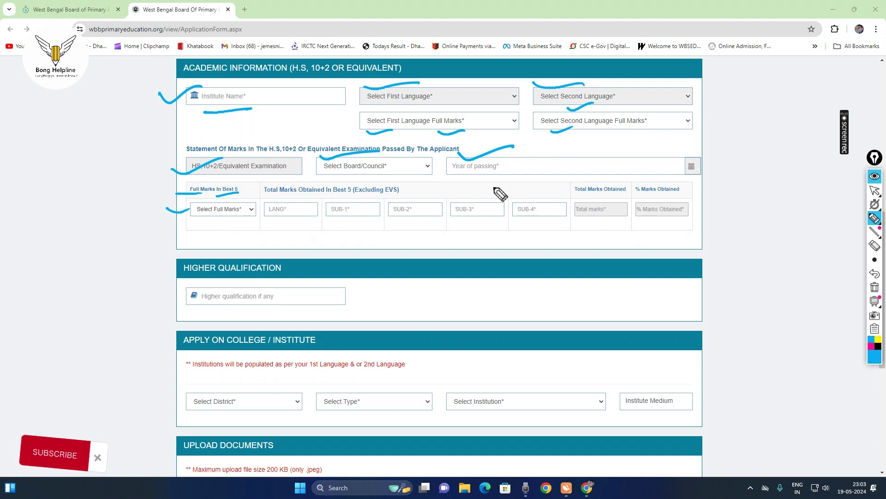
pyautogui.click(870, 190)
pyautogui.click(223, 210)
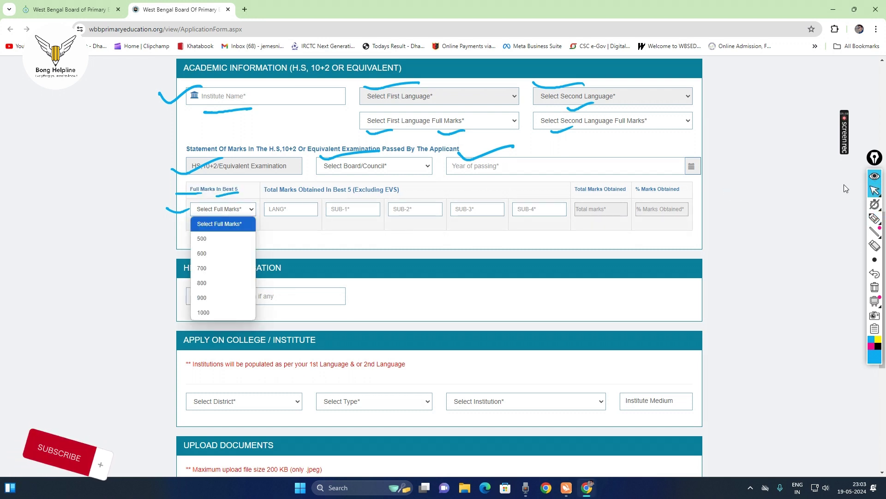
pyautogui.press('Down')
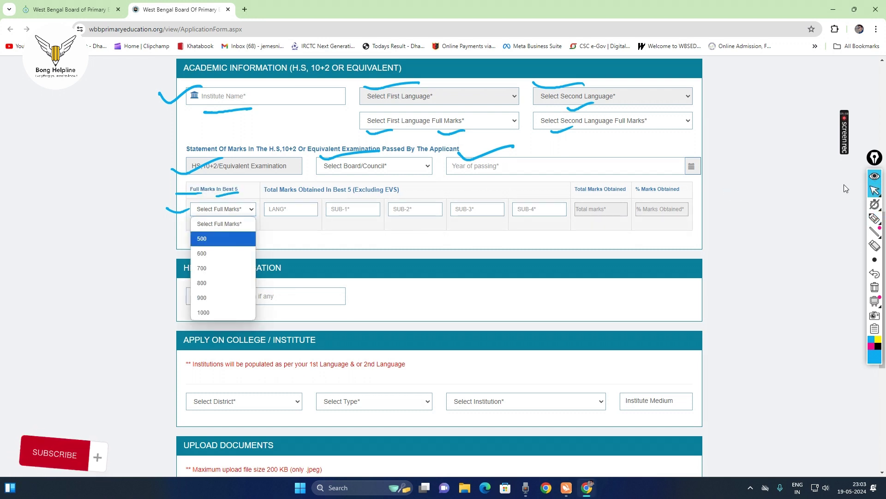
pyautogui.press('Return')
pyautogui.press('Tab')
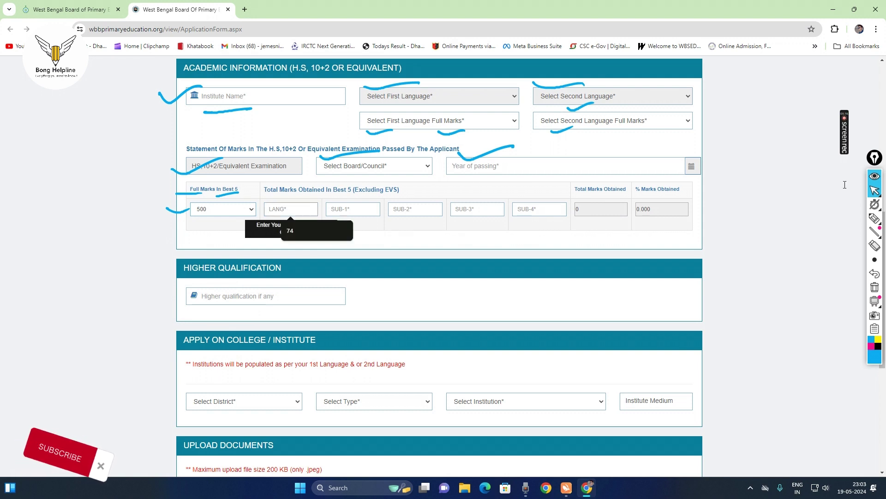
# - Go through the subject marks fields and check-mark LANG, SUB-1 to SUB-4, Total Marks Obtained and % Marks Obtained with the pen
pyautogui.press('Tab')
pyautogui.press('Tab')
pyautogui.press('Tab')
pyautogui.press('Tab')
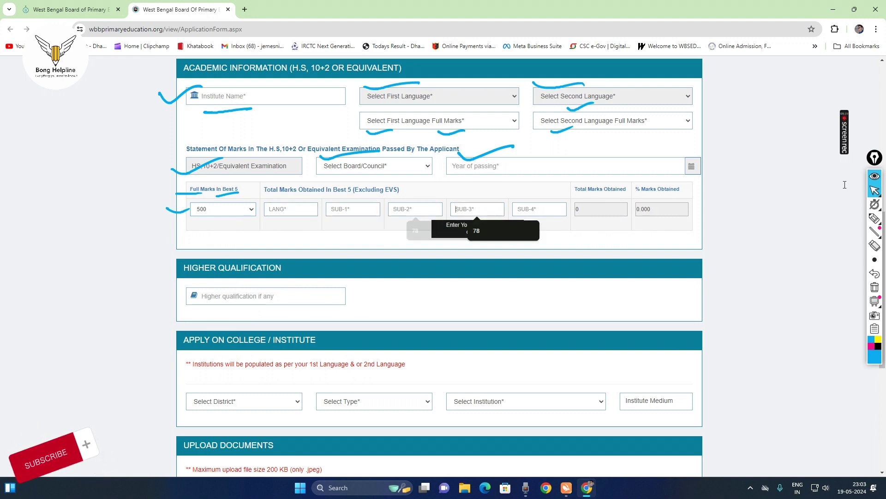
pyautogui.click(875, 218)
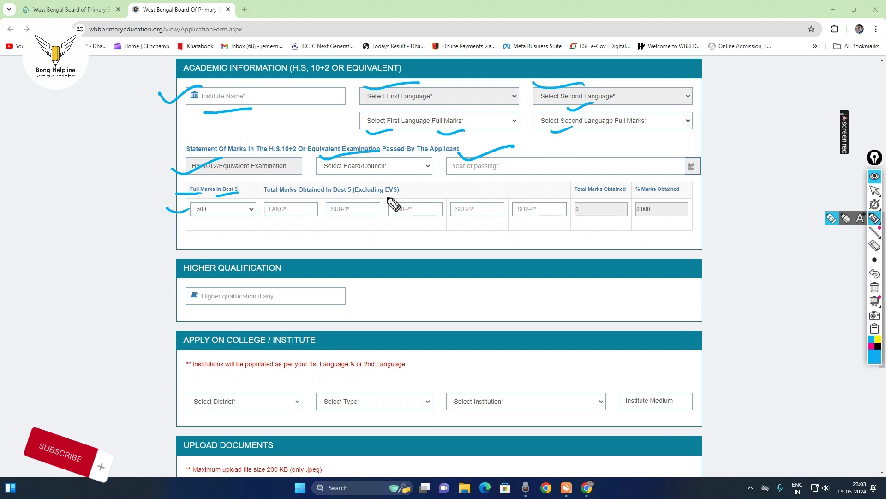
pyautogui.moveTo(270, 220); pyautogui.dragTo(353, 221)
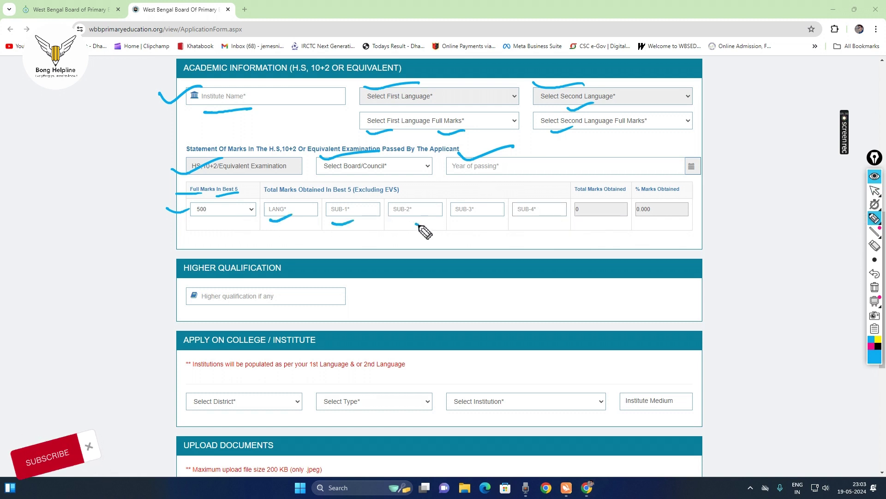
pyautogui.moveTo(415, 226)
pyautogui.mouseDown()
pyautogui.moveTo(507, 213)
pyautogui.moveTo(690, 213)
pyautogui.mouseUp()
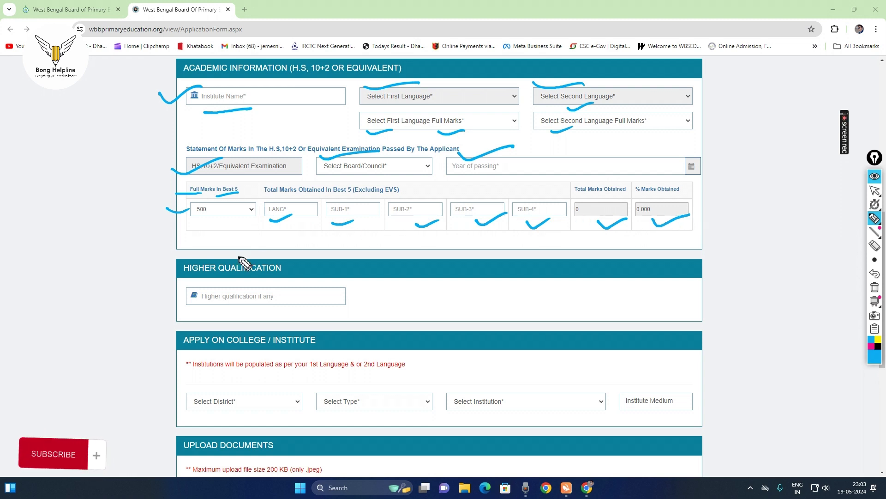
# - Draw check marks around the Higher qualification field, underline it with the pen, and leave drawing mode
pyautogui.moveTo(147, 302); pyautogui.dragTo(179, 287)
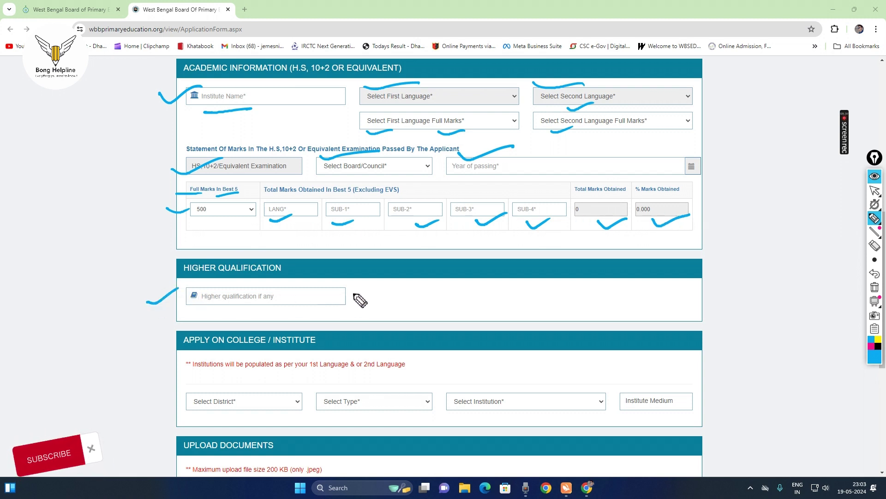
pyautogui.moveTo(354, 295); pyautogui.dragTo(403, 284)
pyautogui.moveTo(279, 310); pyautogui.dragTo(316, 302)
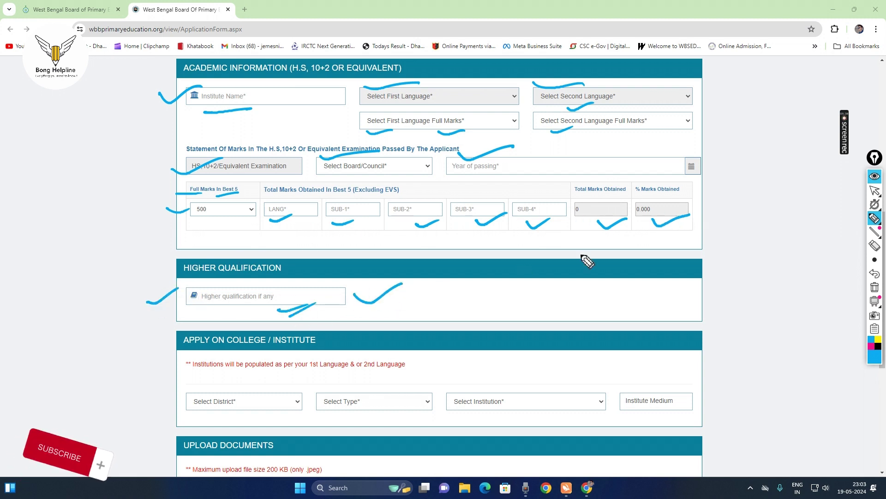
pyautogui.click(875, 189)
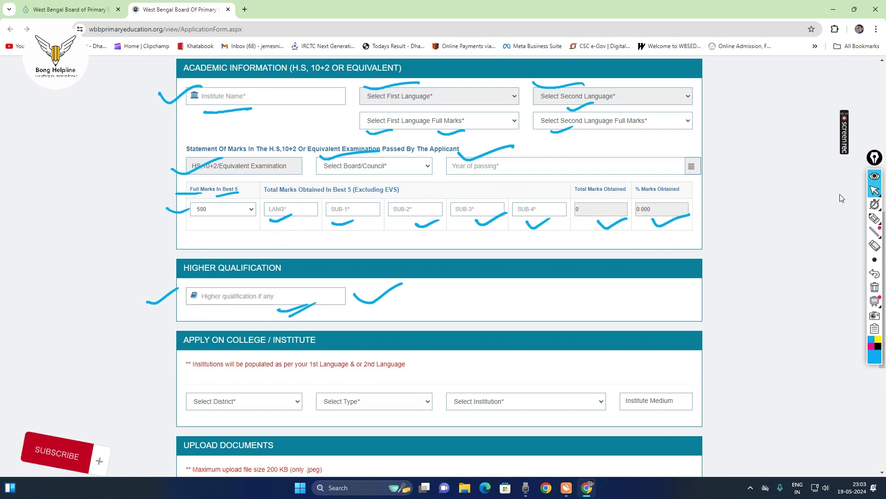
# - Mark the Apply On College / Institute heading and the Select District field with the pen
pyautogui.moveTo(875, 232)
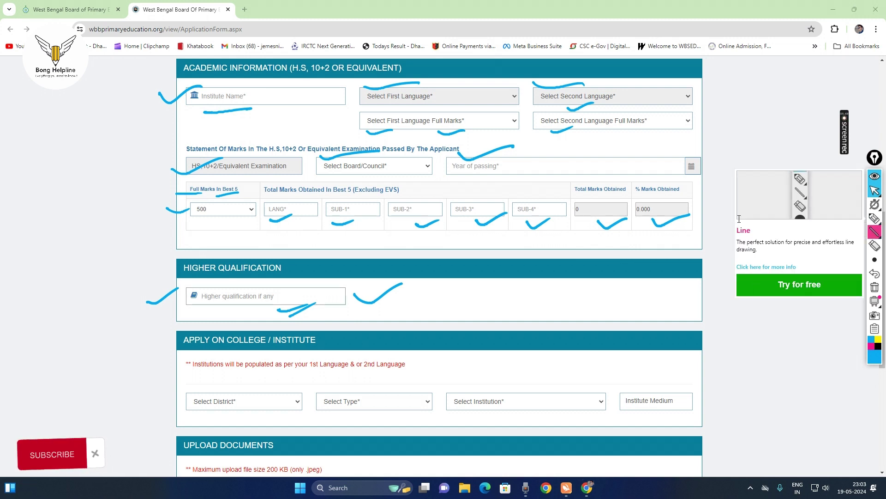
pyautogui.click(867, 221)
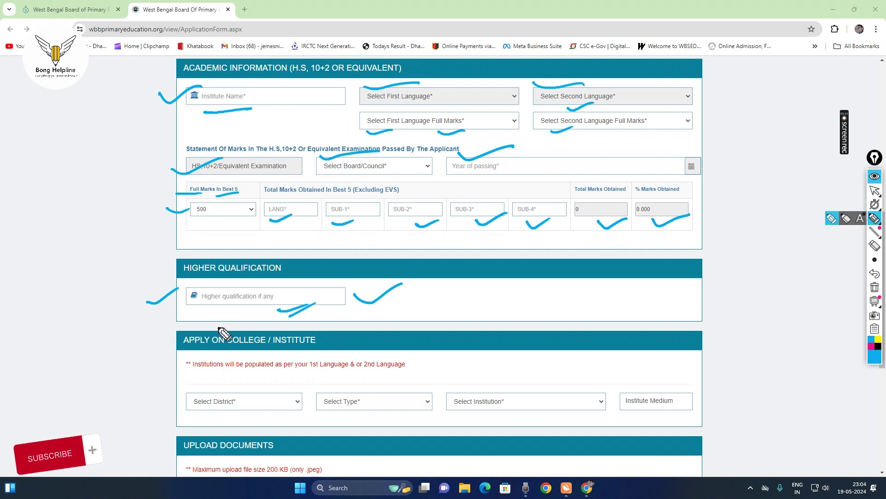
pyautogui.moveTo(141, 363); pyautogui.dragTo(208, 329)
pyautogui.moveTo(331, 349); pyautogui.dragTo(376, 325)
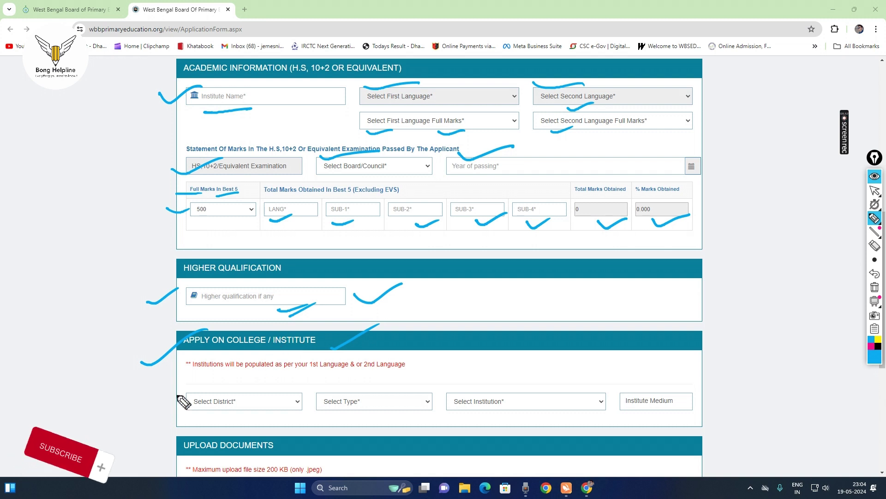
pyautogui.moveTo(159, 400); pyautogui.dragTo(184, 390)
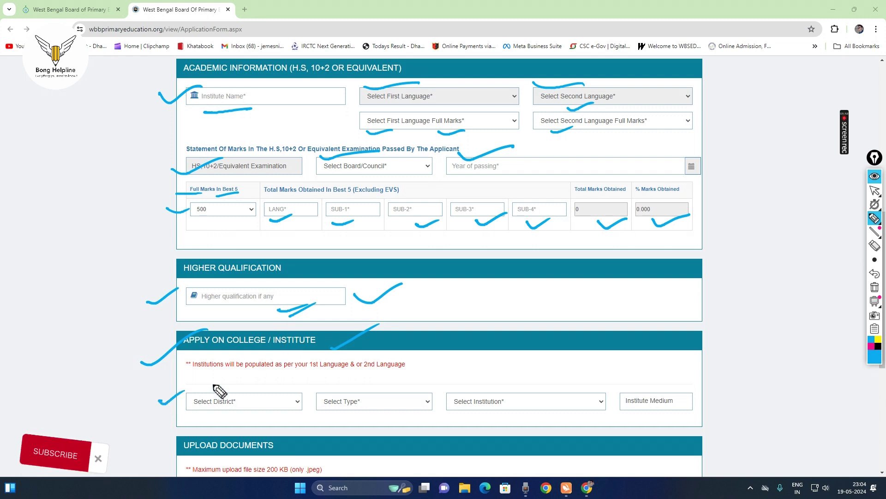
# - Review the district and institution options and set the college type to Private/Self Finance
pyautogui.click(874, 190)
pyautogui.click(243, 401)
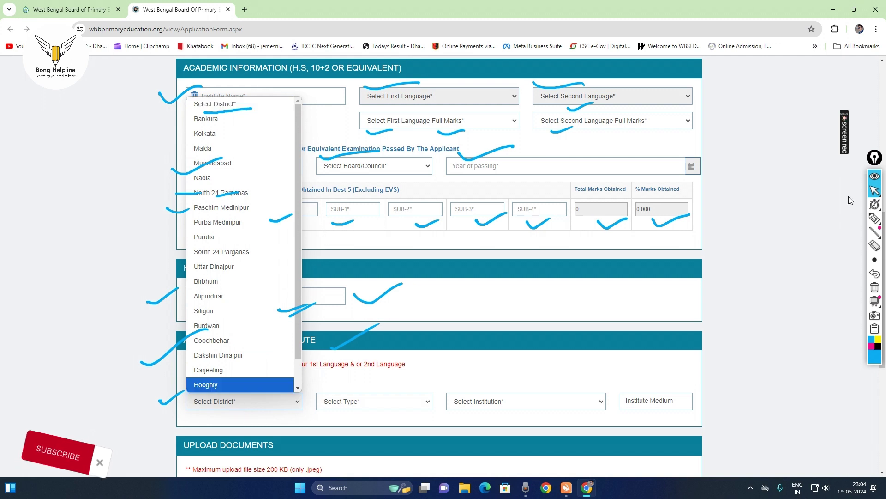
pyautogui.click(374, 401)
pyautogui.click(374, 401)
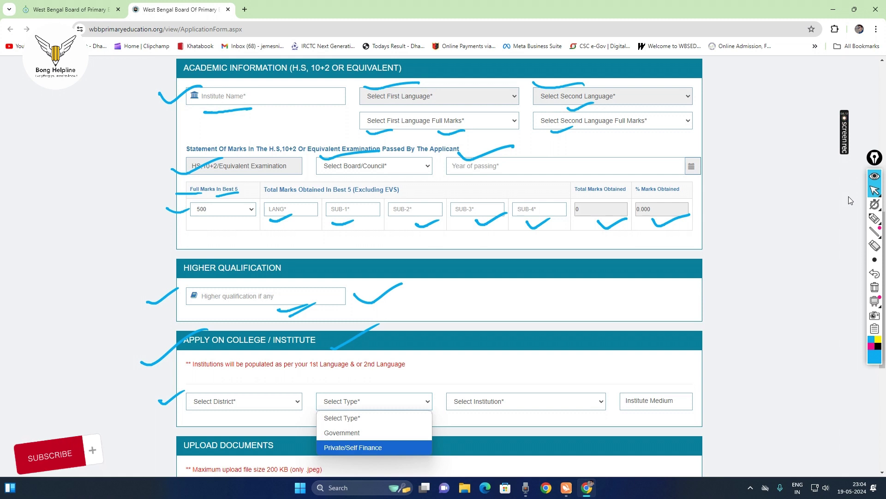
pyautogui.click(364, 447)
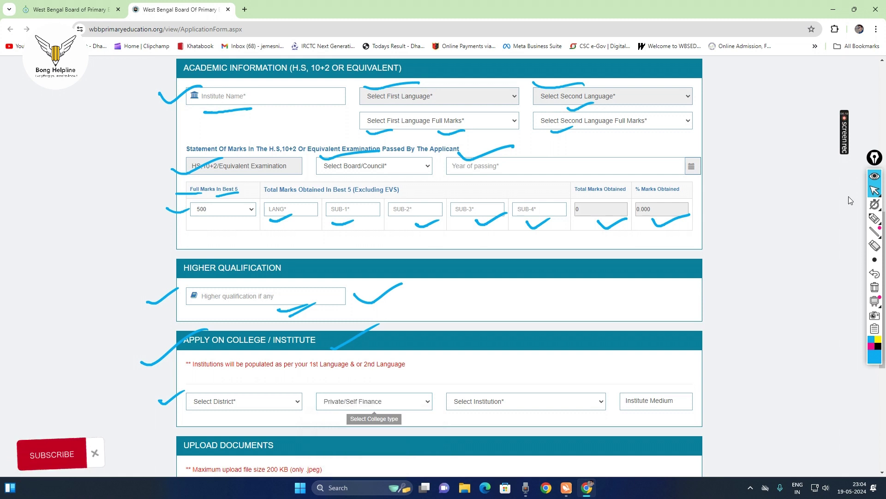
pyautogui.click(526, 401)
pyautogui.click(525, 417)
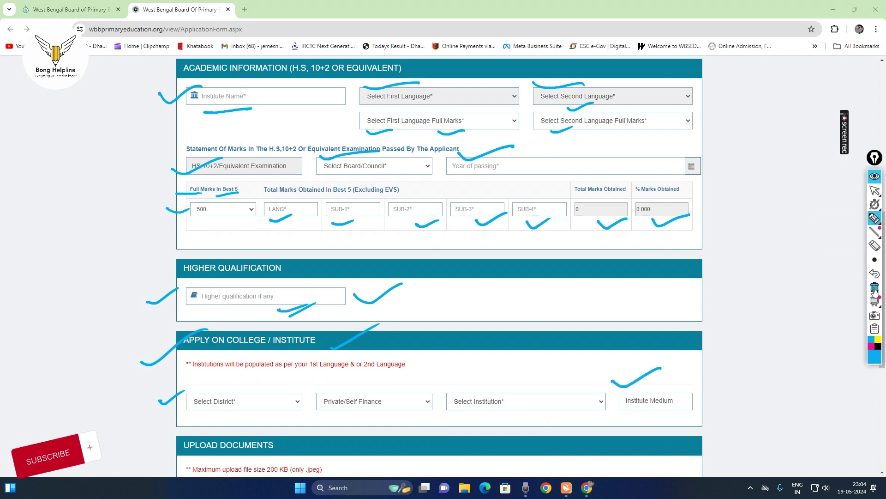
# - Clear the annotations, mark the Upload Documents heading and its .jpeg requirement, and handwrite JPEG beside the section
pyautogui.click(875, 287)
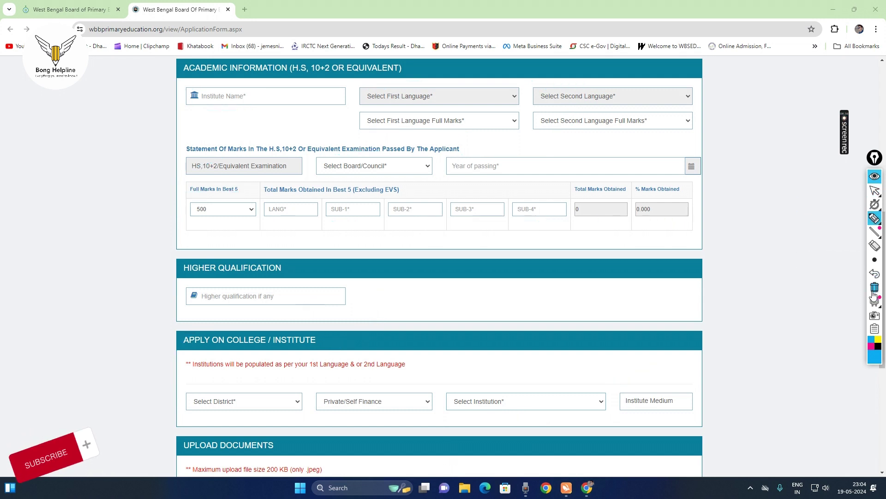
pyautogui.moveTo(139, 186); pyautogui.dragTo(200, 182)
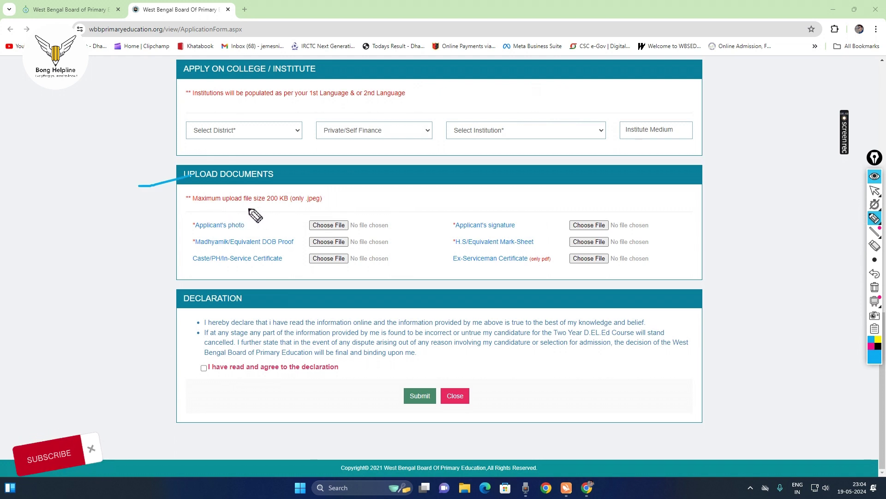
pyautogui.moveTo(305, 206)
pyautogui.mouseDown()
pyautogui.moveTo(347, 200)
pyautogui.moveTo(331, 202)
pyautogui.mouseUp()
pyautogui.moveTo(26, 269)
pyautogui.mouseDown()
pyautogui.moveTo(40, 261)
pyautogui.moveTo(33, 284)
pyautogui.moveTo(67, 251)
pyautogui.moveTo(117, 240)
pyautogui.mouseUp()
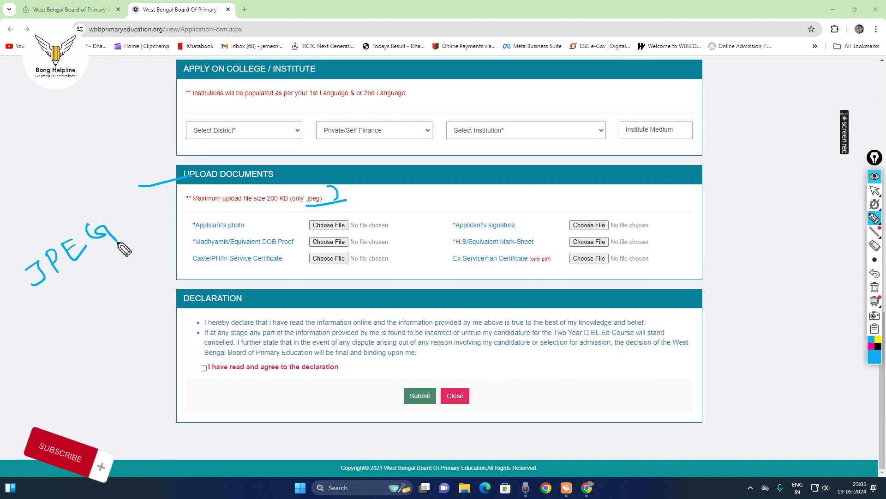
# - Underline the JPEG note and check-mark the Applicant's photo, Madhyamik/Equivalent DOB Proof and Caste/PH/In-Service Certificate upload rows
pyautogui.moveTo(42, 312); pyautogui.dragTo(229, 203)
pyautogui.moveTo(296, 227); pyautogui.dragTo(322, 217)
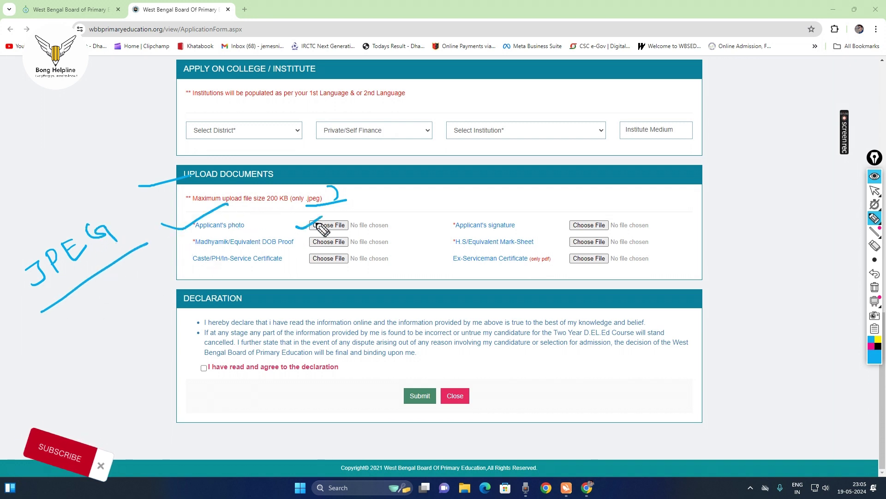
pyautogui.moveTo(177, 245); pyautogui.dragTo(193, 239)
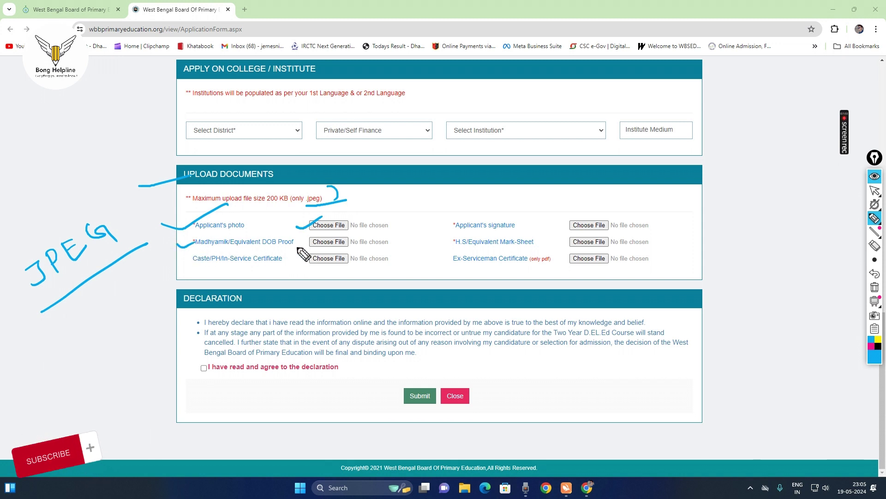
pyautogui.moveTo(297, 246); pyautogui.dragTo(324, 235)
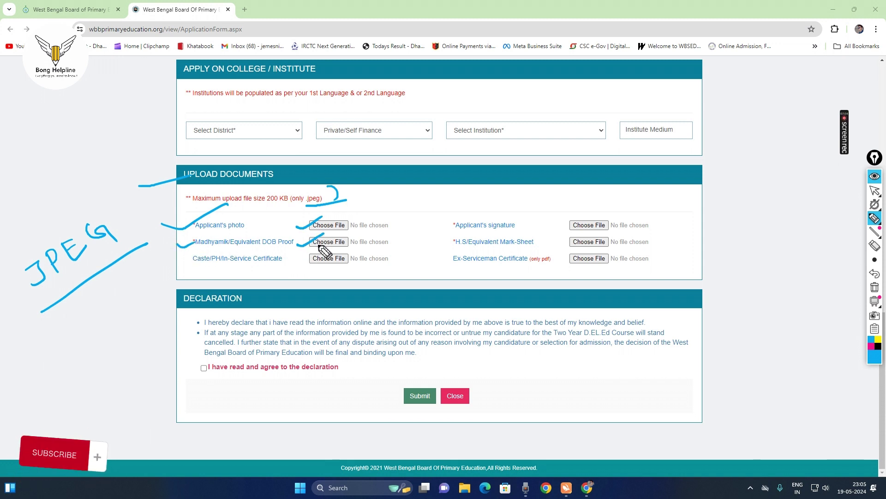
pyautogui.moveTo(389, 245); pyautogui.dragTo(410, 239)
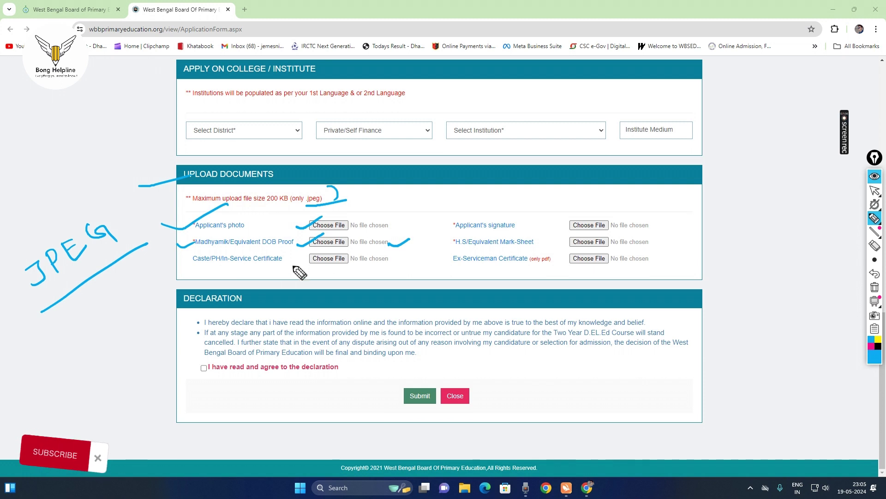
pyautogui.moveTo(175, 268); pyautogui.dragTo(198, 265)
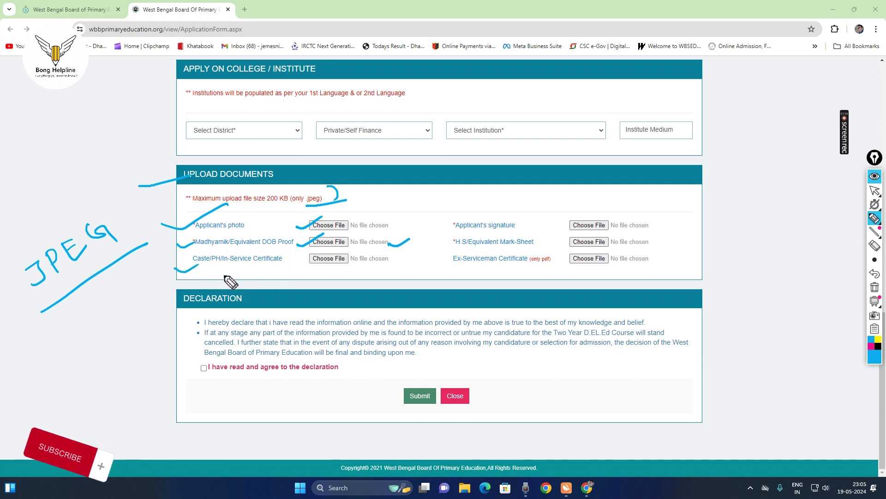
pyautogui.moveTo(317, 272); pyautogui.dragTo(347, 263)
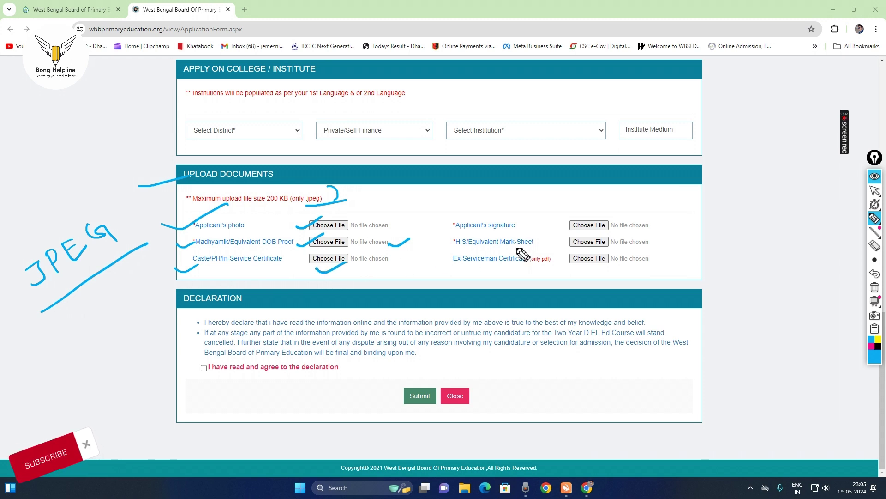
# - Mark the Applicant's signature and H.S/Equivalent Mark-Sheet upload rows with the pen
pyautogui.moveTo(434, 224); pyautogui.dragTo(462, 216)
pyautogui.moveTo(551, 217); pyautogui.dragTo(596, 202)
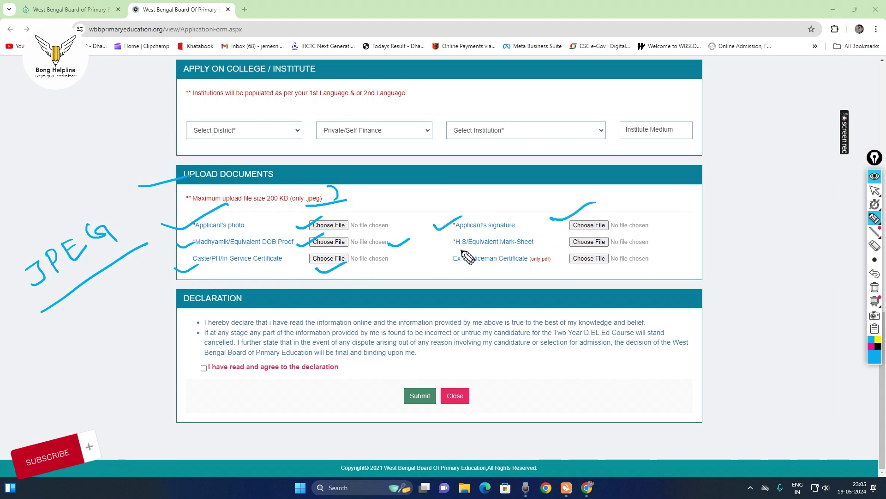
pyautogui.moveTo(461, 250); pyautogui.dragTo(584, 236)
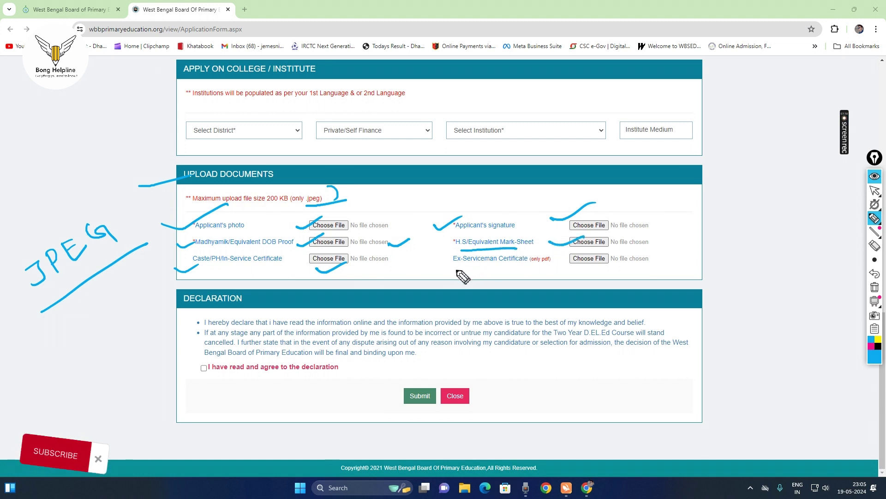
# - Underline Ex-Serviceman Certificate and its only-pdf note, draw a cross beside its upload field, and handwrite PdF below
pyautogui.moveTo(455, 269); pyautogui.dragTo(512, 264)
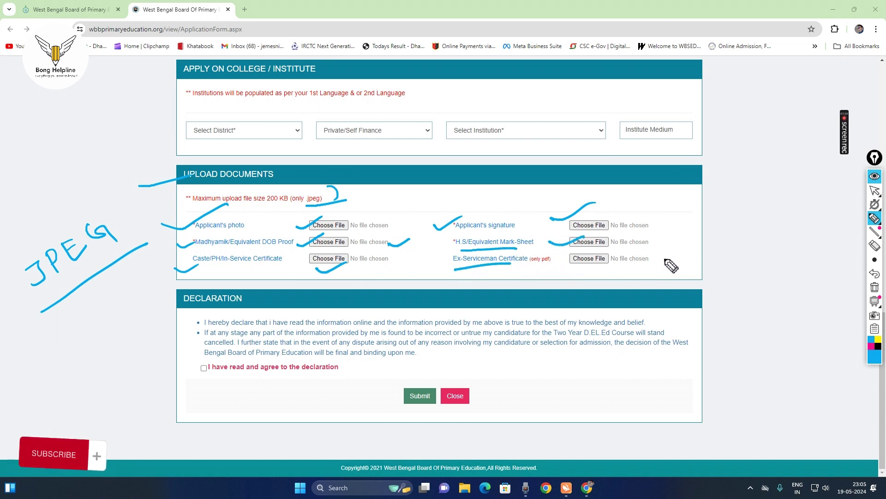
pyautogui.moveTo(671, 252)
pyautogui.mouseDown()
pyautogui.moveTo(656, 262)
pyautogui.moveTo(682, 266)
pyautogui.mouseUp()
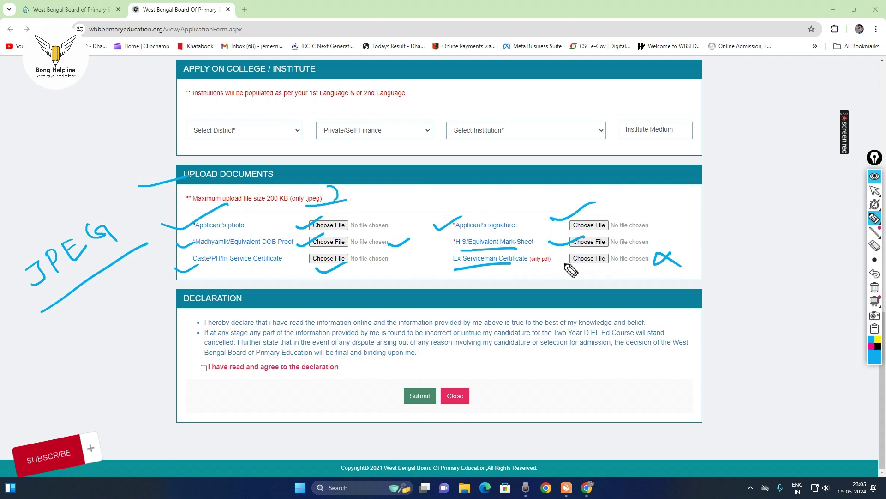
pyautogui.moveTo(529, 273)
pyautogui.mouseDown()
pyautogui.moveTo(553, 268)
pyautogui.moveTo(565, 281)
pyautogui.mouseUp()
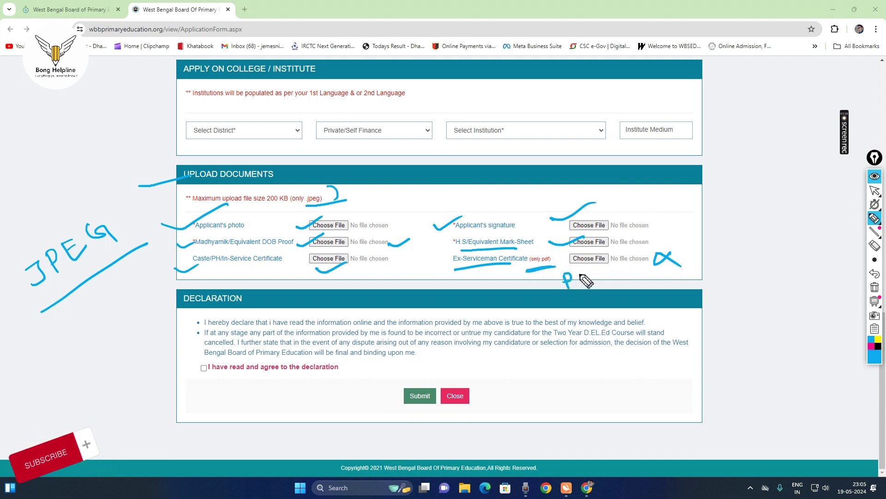
pyautogui.moveTo(585, 284)
pyautogui.mouseDown()
pyautogui.moveTo(602, 265)
pyautogui.moveTo(601, 276)
pyautogui.mouseUp()
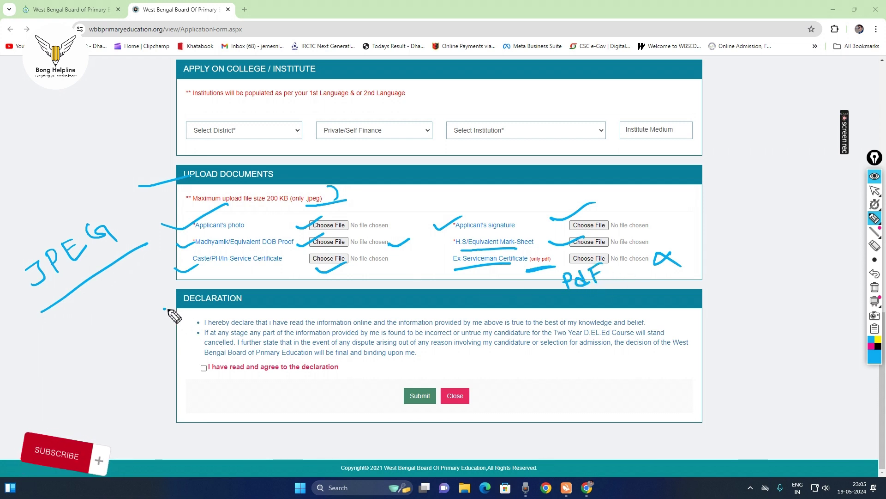
# - Check-mark the Declaration heading and draw a tick and circle over the declaration agreement checkbox with the pen
pyautogui.moveTo(166, 310); pyautogui.dragTo(257, 291)
pyautogui.moveTo(196, 376)
pyautogui.mouseDown()
pyautogui.moveTo(216, 364)
pyautogui.moveTo(199, 375)
pyautogui.moveTo(205, 372)
pyautogui.mouseUp()
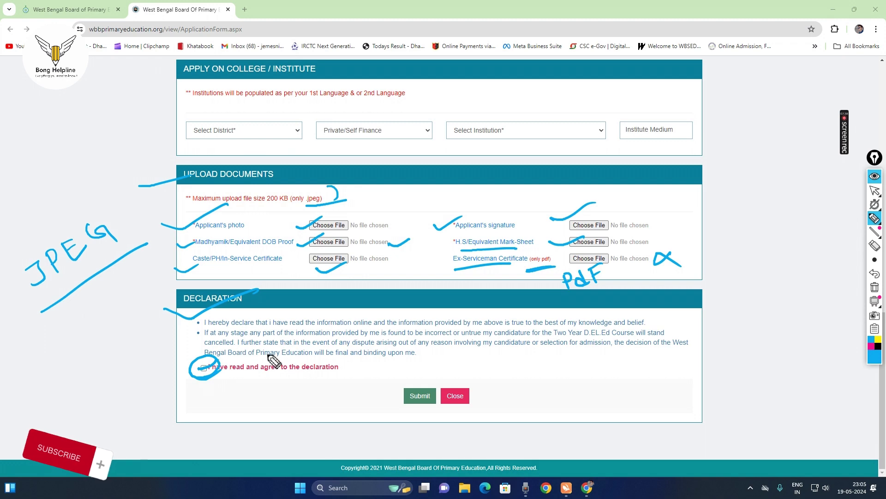
# - Underline the Submit button with the pen, and confirm the application's submission with the Rs.1000.00 payable amount through to the saved-record notice
pyautogui.moveTo(398, 417)
pyautogui.mouseDown()
pyautogui.moveTo(443, 401)
pyautogui.moveTo(391, 393)
pyautogui.moveTo(436, 410)
pyautogui.mouseUp()
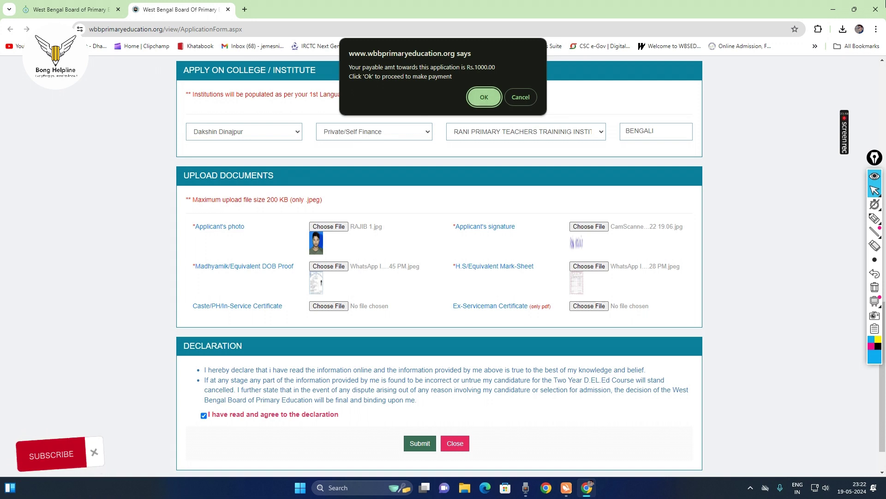
pyautogui.click(480, 97)
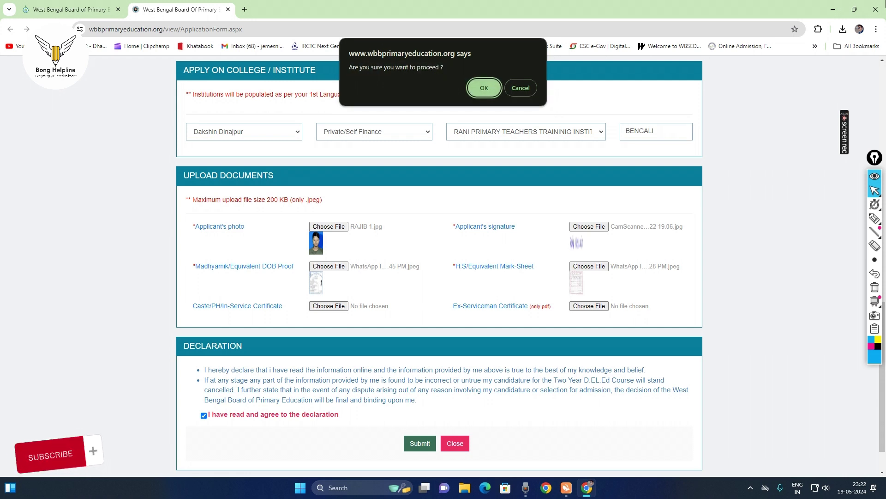
pyautogui.click(484, 87)
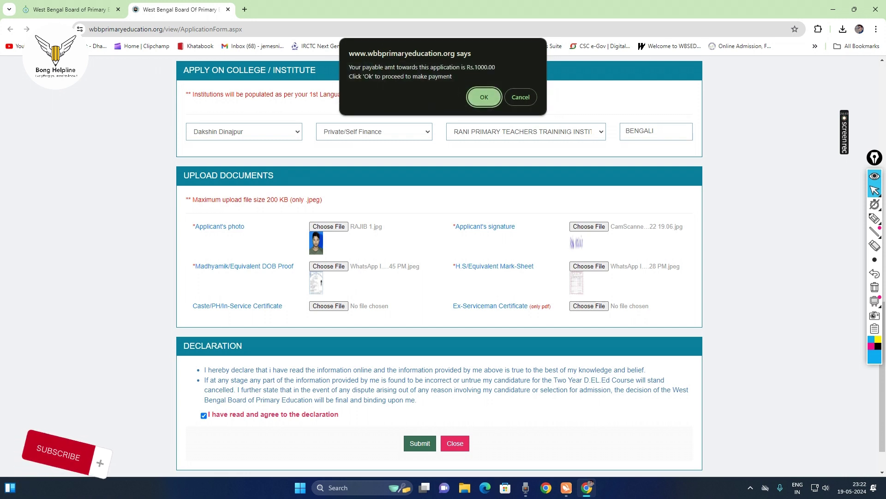
pyautogui.click(484, 97)
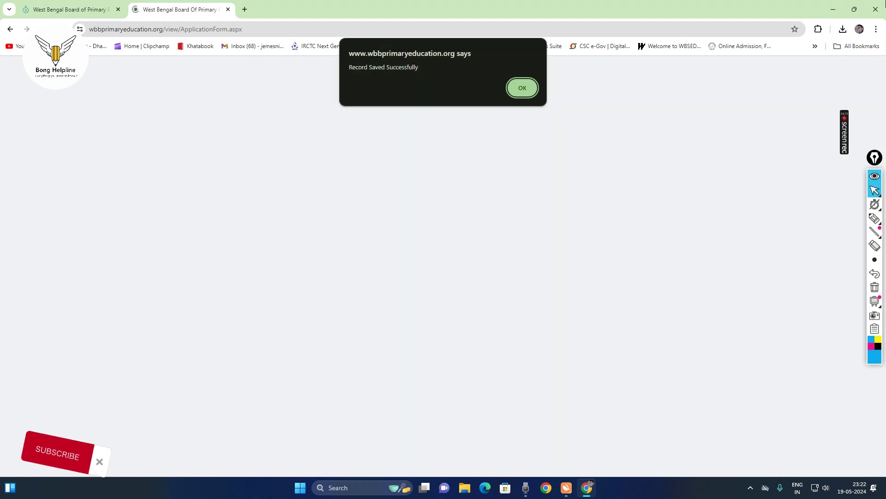
pyautogui.moveTo(434, 20)
pyautogui.mouseDown()
pyautogui.moveTo(467, 116)
pyautogui.moveTo(423, 27)
pyautogui.mouseUp()
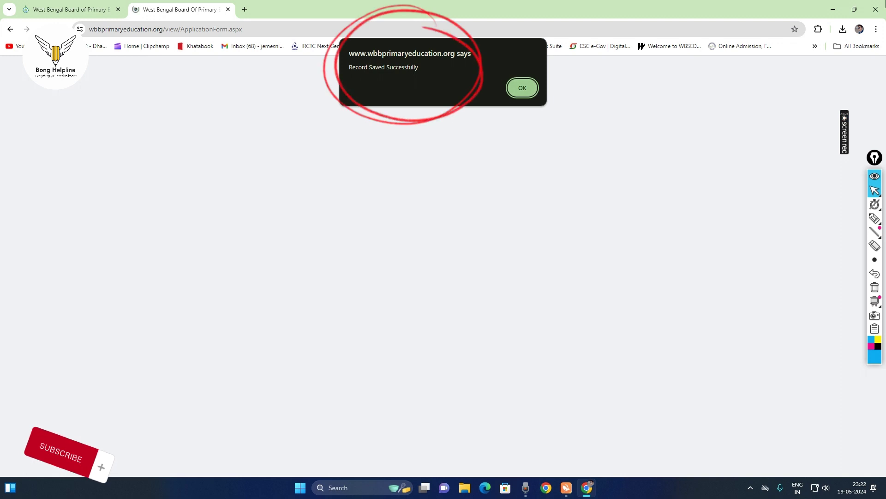
pyautogui.press('Return')
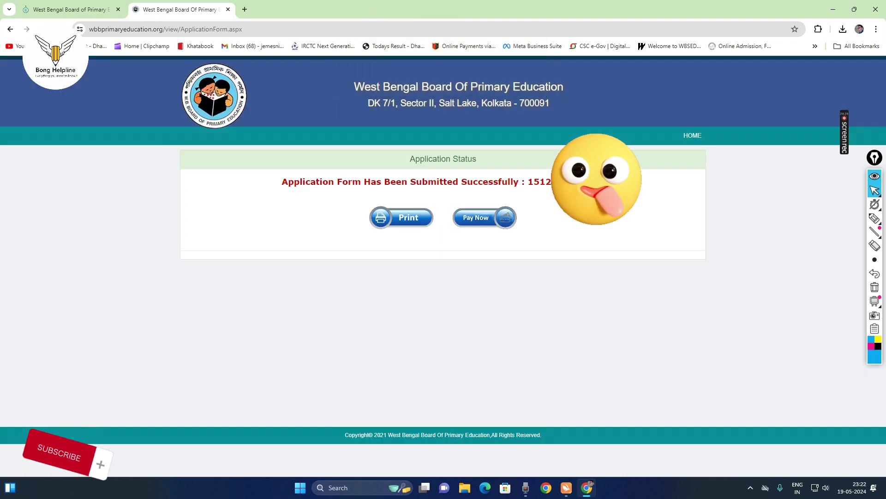
# - Underline the successful submission message, circle the application number, and underline the Print and Pay Now buttons with the pen
pyautogui.click(874, 218)
pyautogui.moveTo(289, 196); pyautogui.dragTo(516, 196)
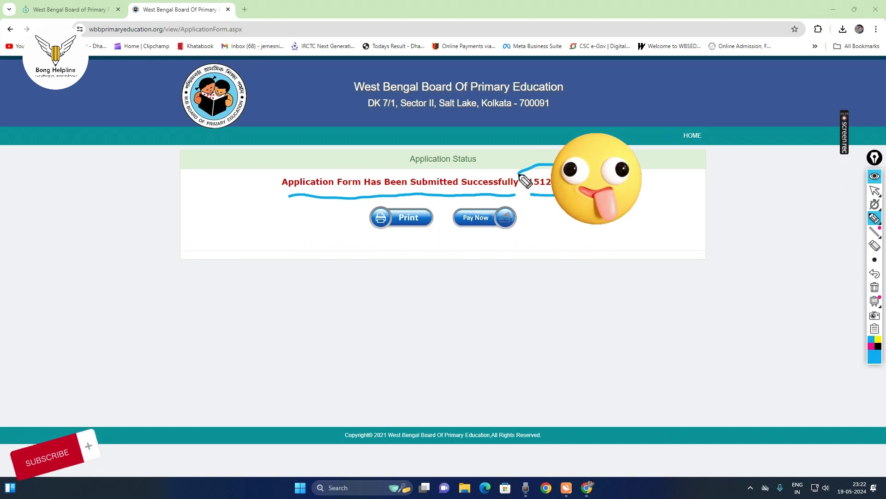
pyautogui.moveTo(373, 239)
pyautogui.mouseDown()
pyautogui.moveTo(546, 222)
pyautogui.moveTo(446, 217)
pyautogui.moveTo(470, 235)
pyautogui.mouseUp()
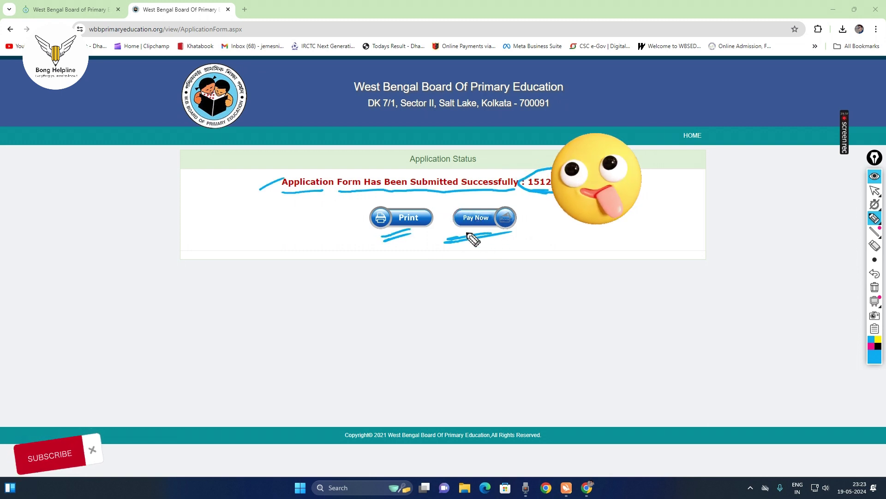
pyautogui.moveTo(384, 241); pyautogui.dragTo(418, 240)
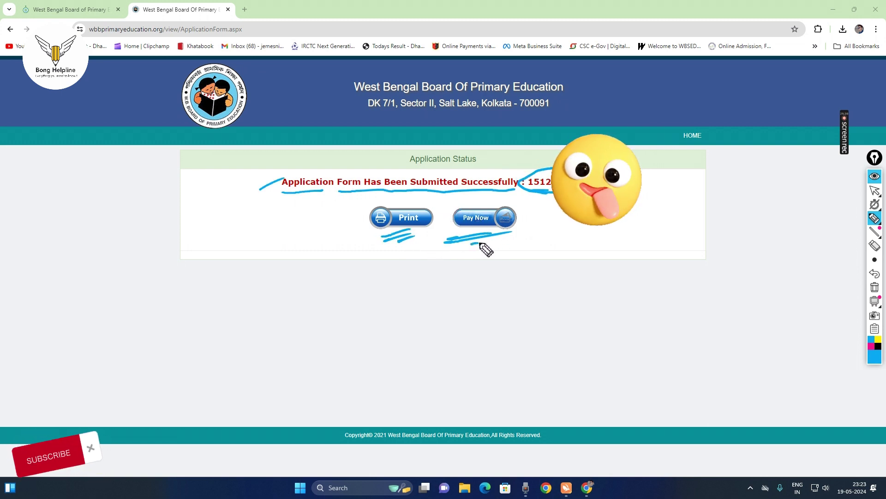
pyautogui.moveTo(480, 243); pyautogui.dragTo(500, 241)
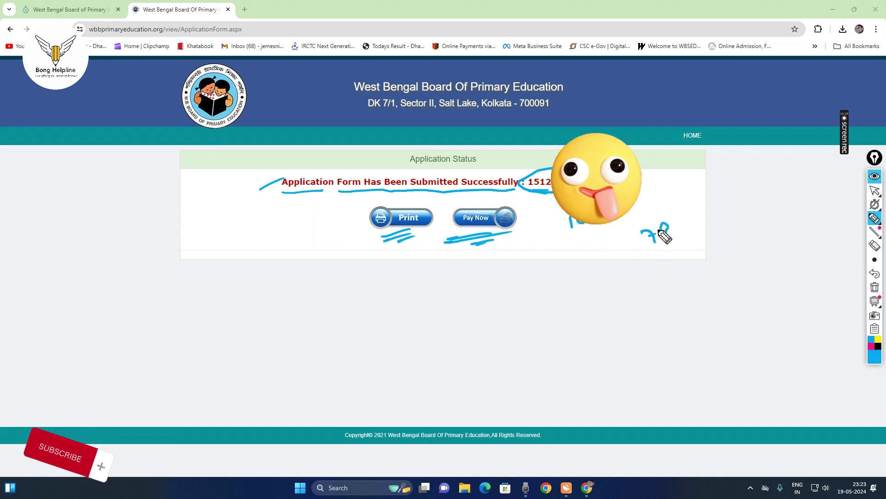
# - Handwrite the amounts 750 and 500 beside the payment options, and circle and underline both
pyautogui.moveTo(660, 230)
pyautogui.mouseDown()
pyautogui.moveTo(677, 219)
pyautogui.moveTo(679, 233)
pyautogui.mouseUp()
pyautogui.moveTo(676, 262)
pyautogui.mouseDown()
pyautogui.moveTo(711, 244)
pyautogui.moveTo(713, 257)
pyautogui.moveTo(728, 234)
pyautogui.moveTo(736, 271)
pyautogui.moveTo(720, 275)
pyautogui.mouseUp()
pyautogui.moveTo(665, 247)
pyautogui.mouseDown()
pyautogui.moveTo(649, 225)
pyautogui.moveTo(683, 243)
pyautogui.mouseUp()
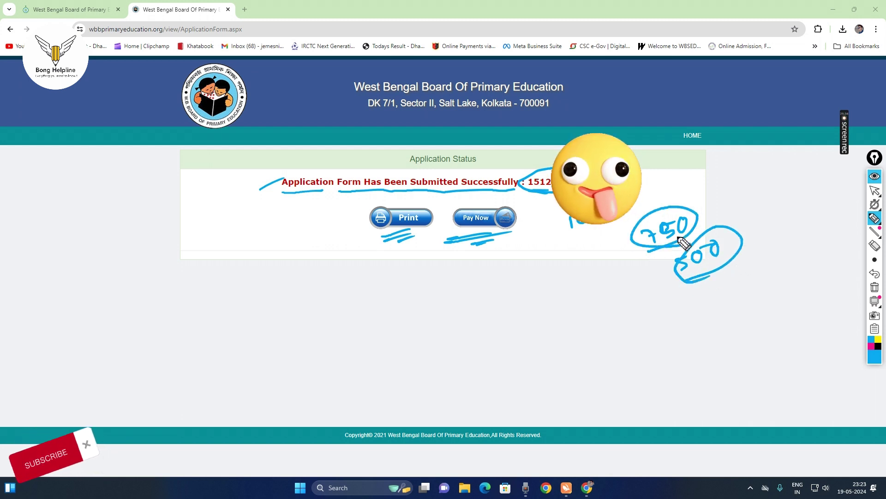
# - Clear all pen annotations from the Application Status page and proceed to the online payment page
pyautogui.click(875, 287)
pyautogui.click(875, 190)
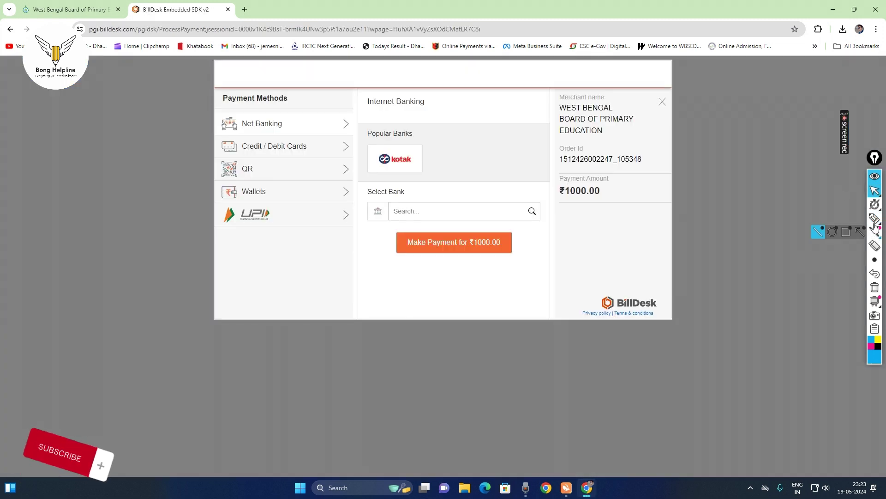
# - Check-mark the Net Banking, Credit / Debit Cards, QR, Wallets and UPI payment methods with the pen, underlining the cards option
pyautogui.click(874, 219)
pyautogui.moveTo(191, 124); pyautogui.dragTo(229, 116)
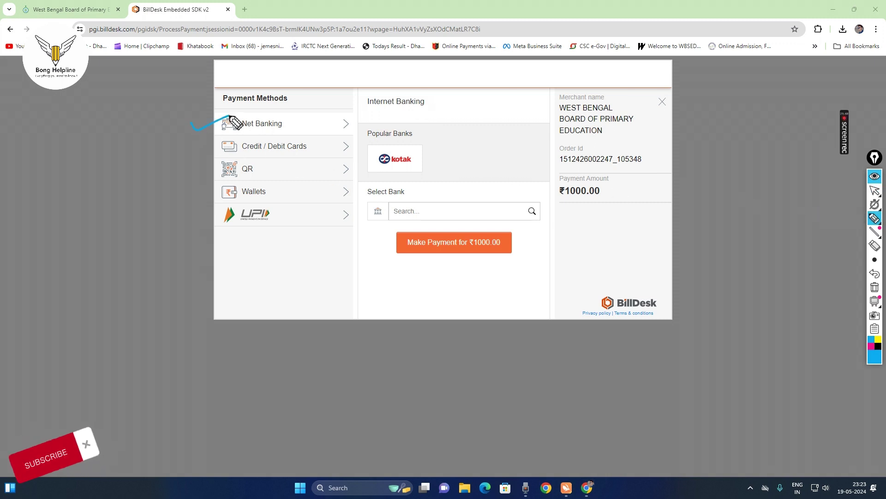
pyautogui.moveTo(195, 152); pyautogui.dragTo(231, 144)
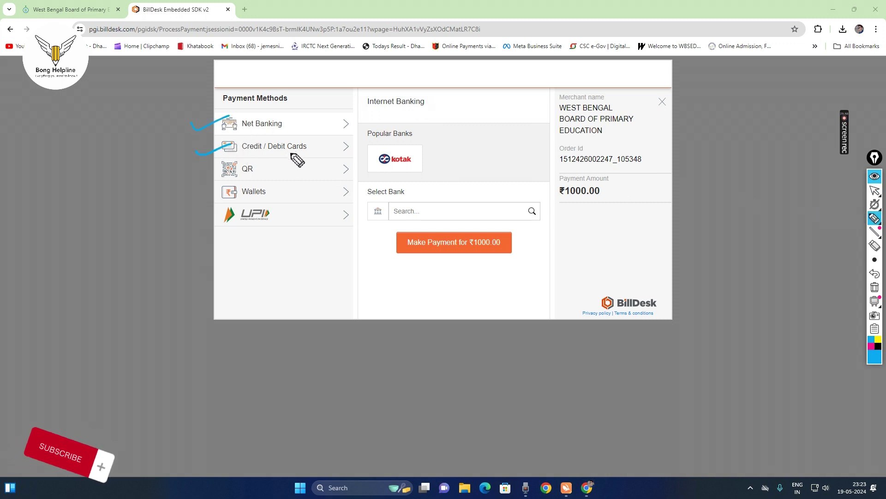
pyautogui.moveTo(289, 155); pyautogui.dragTo(331, 148)
pyautogui.moveTo(199, 175)
pyautogui.mouseDown()
pyautogui.moveTo(226, 170)
pyautogui.moveTo(228, 191)
pyautogui.mouseUp()
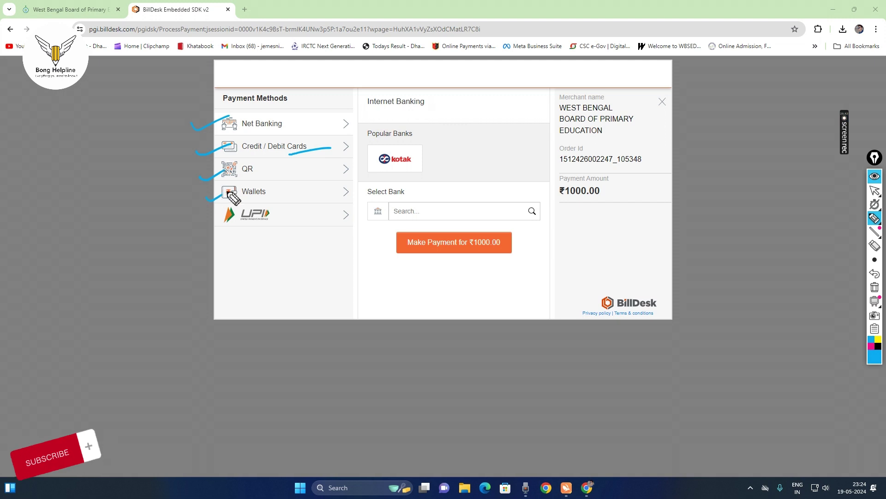
pyautogui.moveTo(203, 223); pyautogui.dragTo(232, 215)
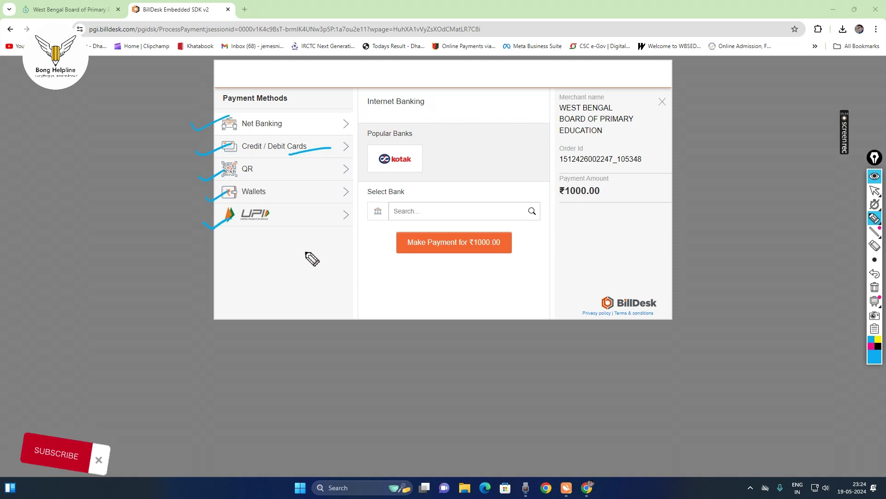
# - Choose QR as the payment method with BHIM UPI and start the ₹1000.00 payment
pyautogui.moveTo(874, 191)
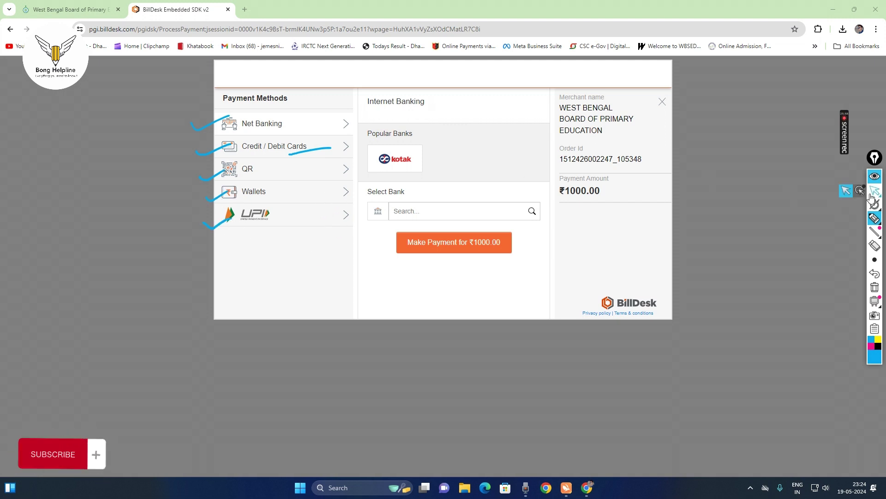
pyautogui.click(844, 191)
pyautogui.click(258, 169)
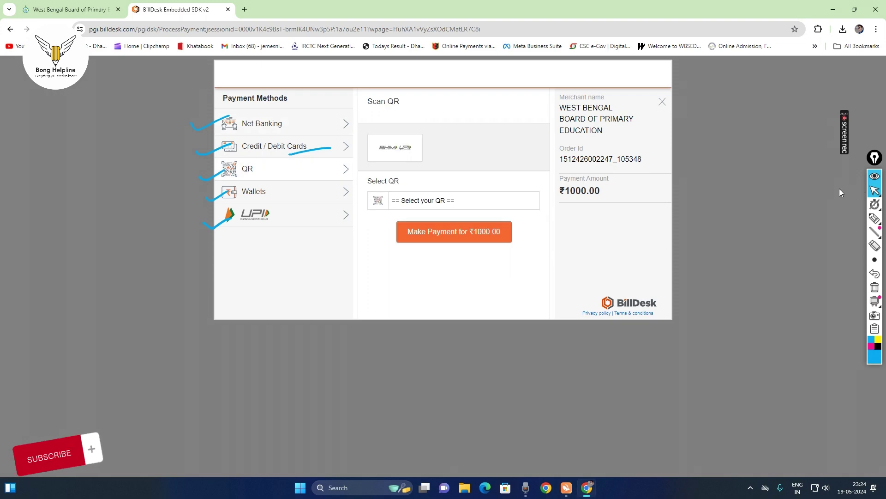
pyautogui.click(454, 200)
pyautogui.click(454, 231)
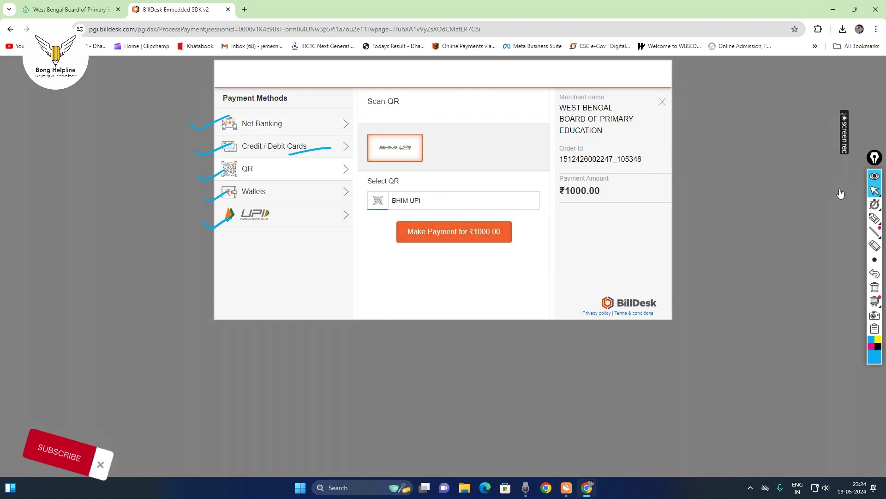